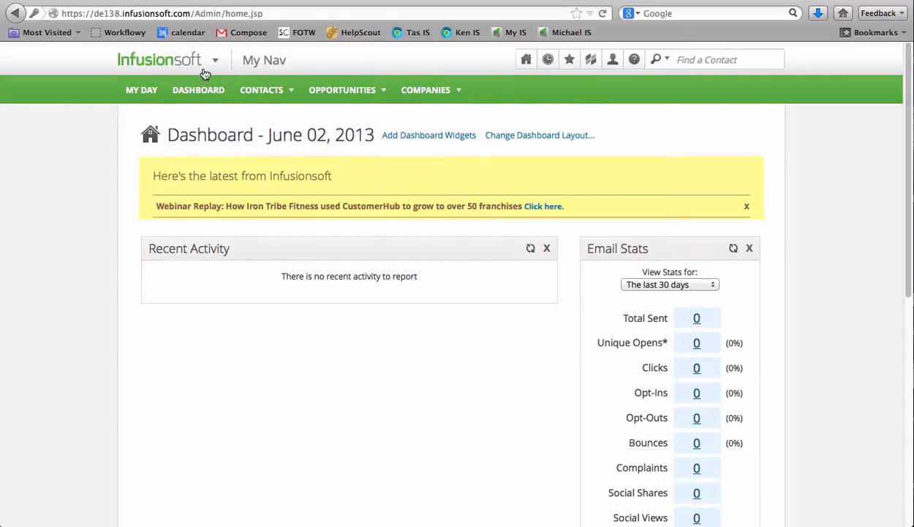
Create a new marketing campaign in the campaign builder and name it "Weekly Blog Updates"
mouse_move(202, 61)
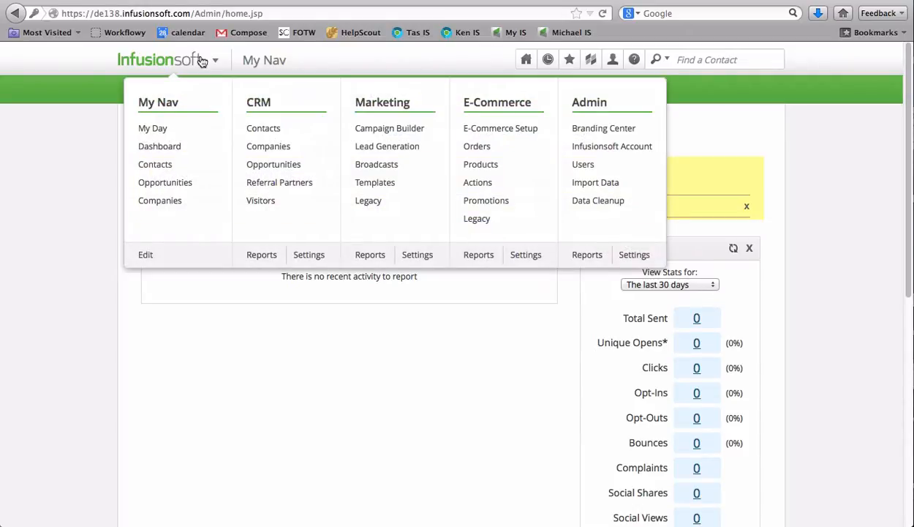
left_click(394, 129)
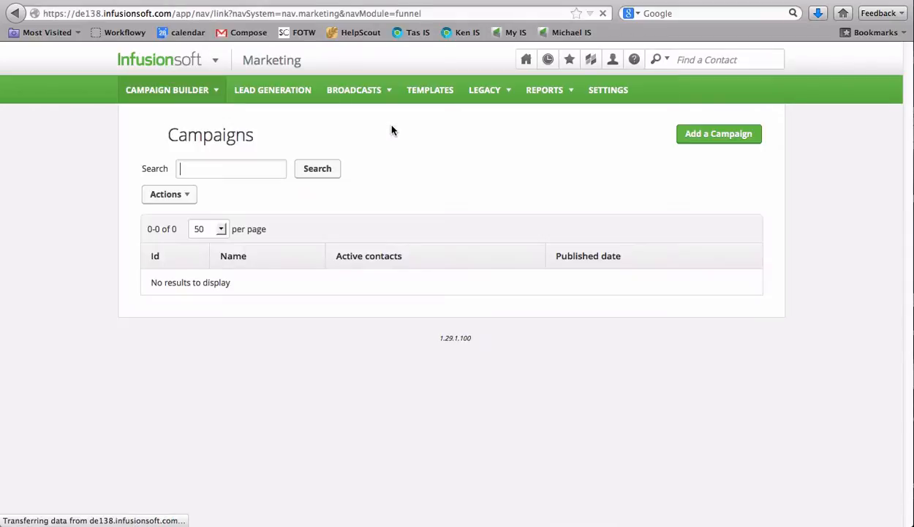
left_click(703, 139)
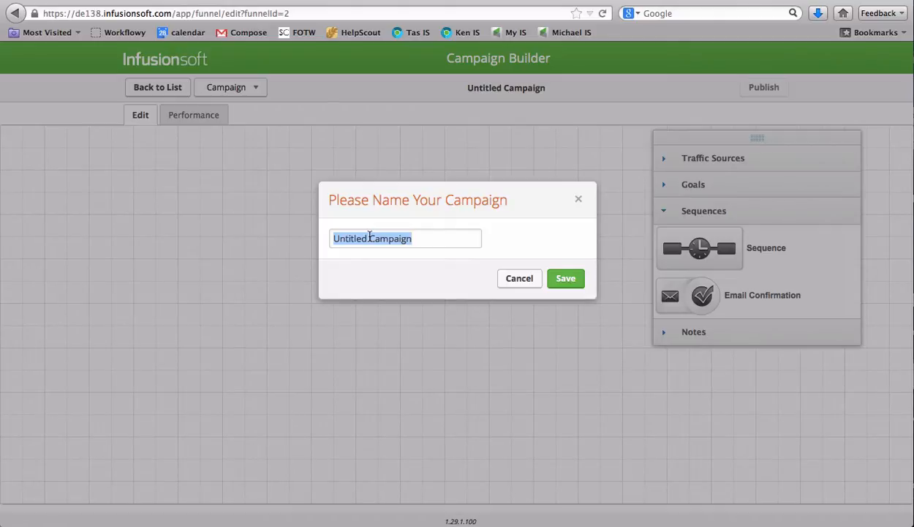
type("Weekly")
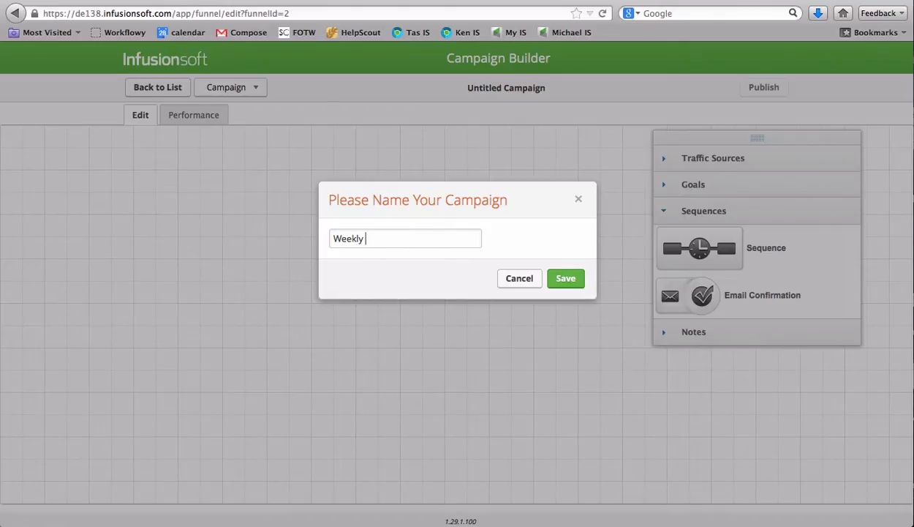
type(" Blog Updates")
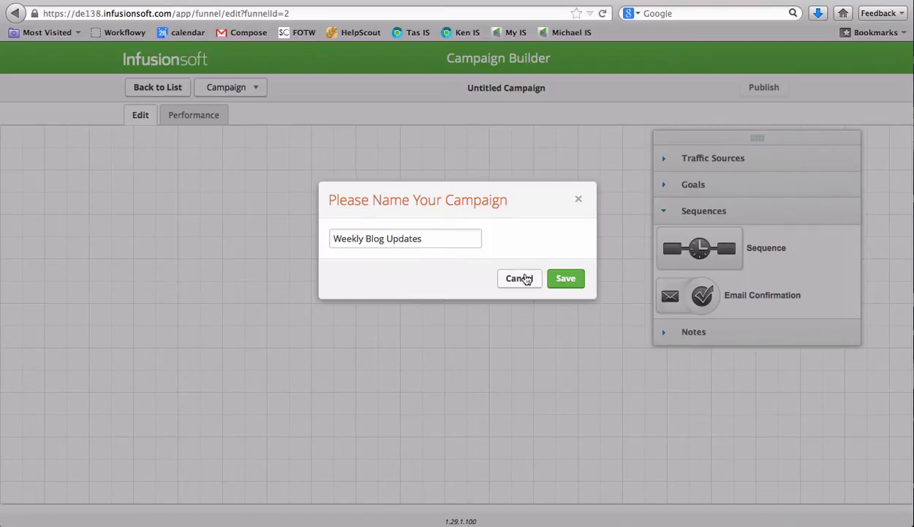
left_click(573, 284)
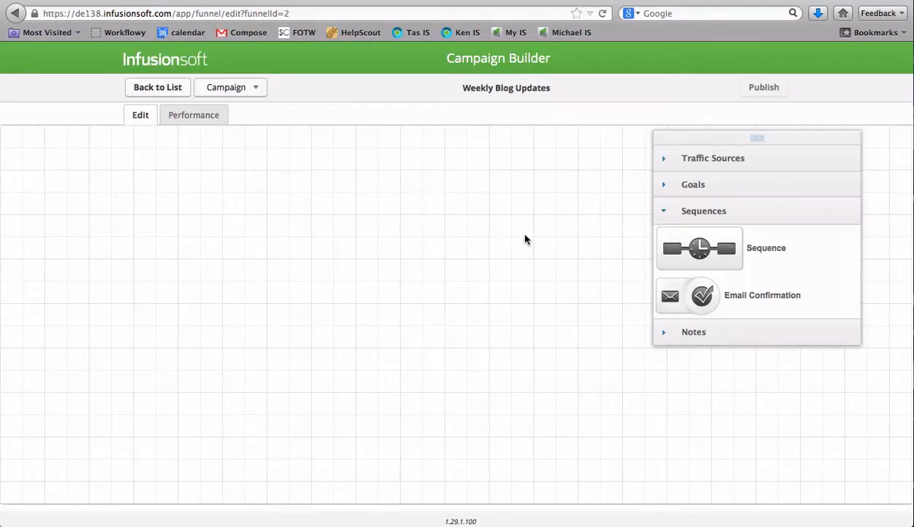
Place a "Sign up for newsletter" goal on the left part of the empty campaign canvas
left_click(698, 192)
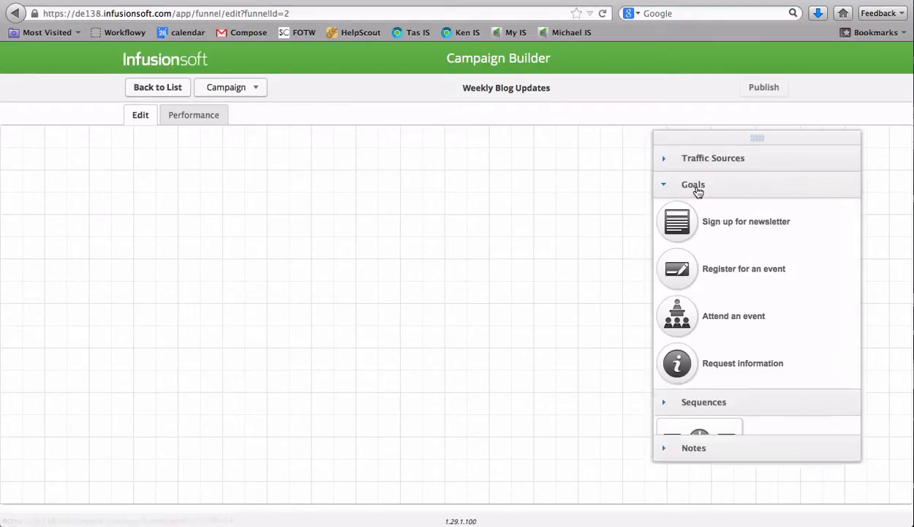
left_click_drag(747, 137, 592, 103)
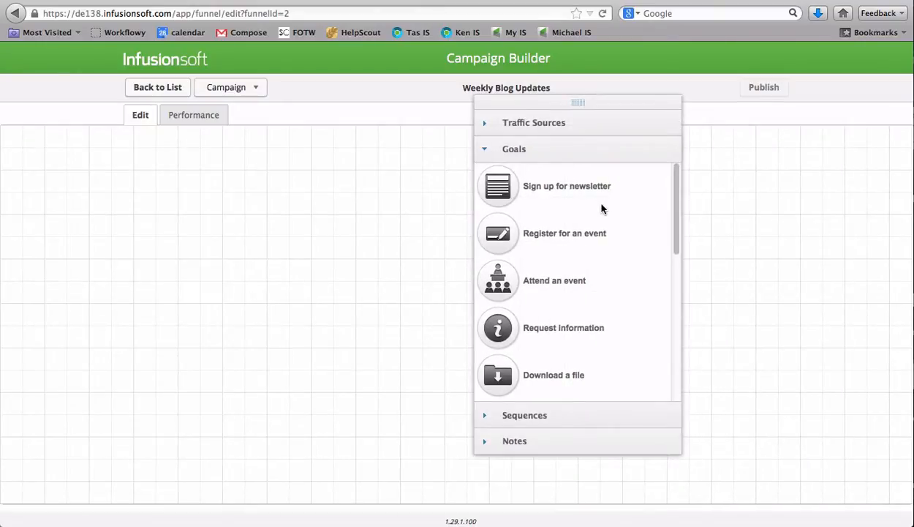
scroll(601, 205, "down", 1)
scroll(602, 207, "down", 1)
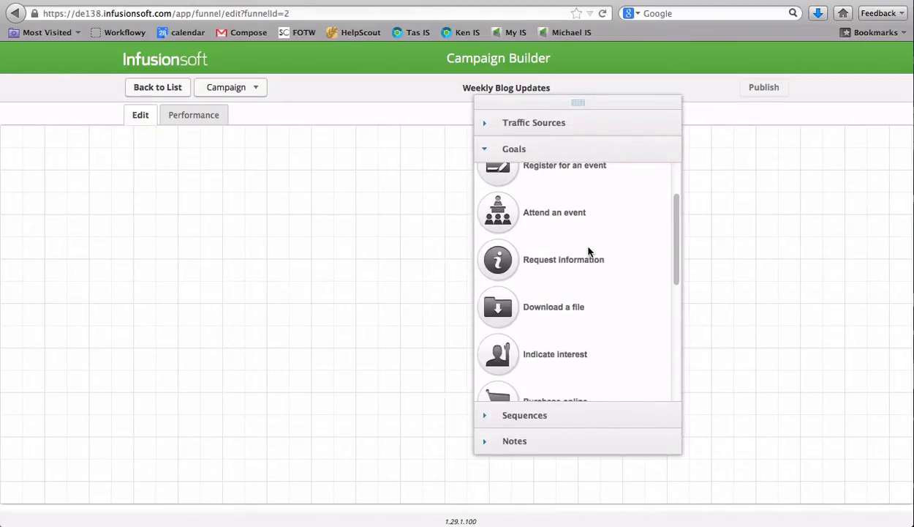
scroll(589, 249, "down", 6)
scroll(592, 250, "up", 2)
scroll(592, 250, "down", 4)
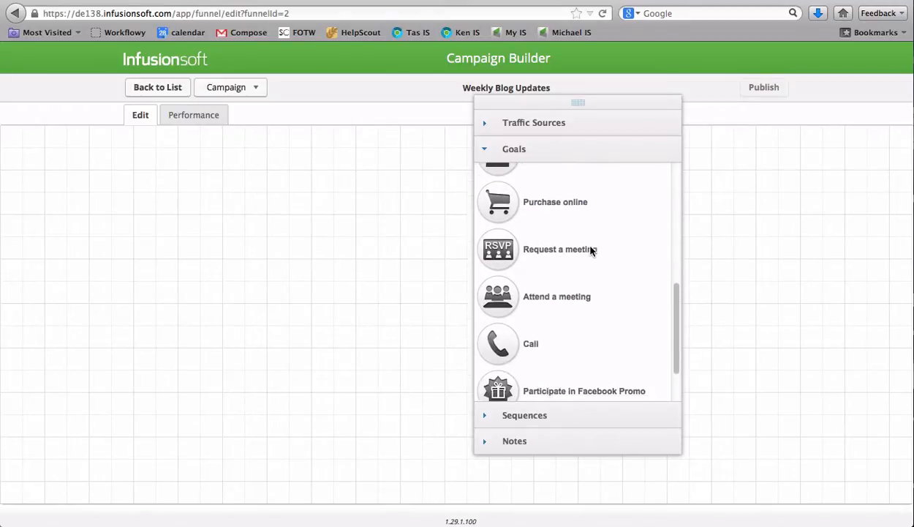
left_click_drag(674, 348, 655, 183)
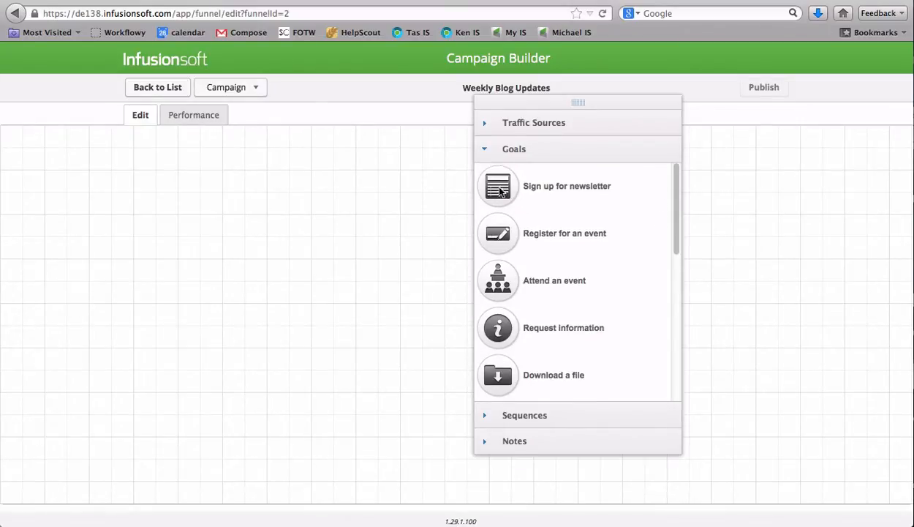
left_click_drag(502, 191, 174, 252)
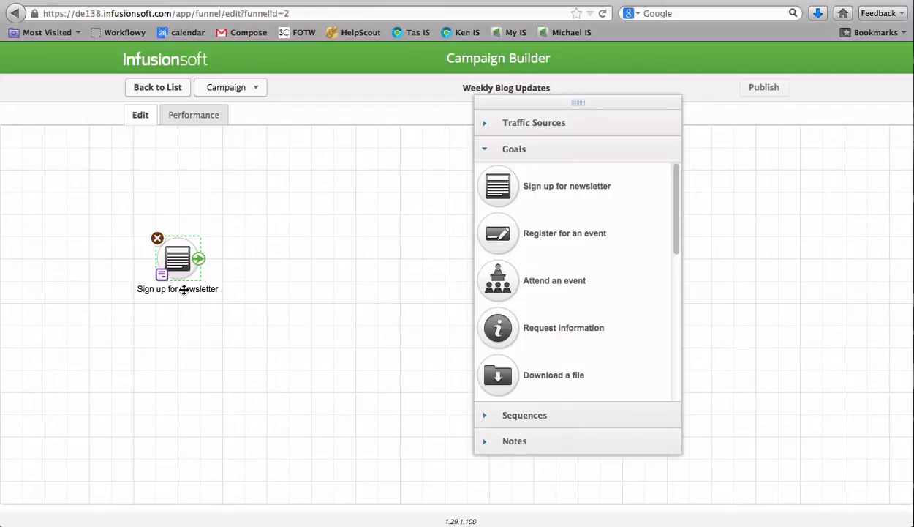
Rename the newsletter goal on the canvas to "Sign up from Homepage for weekly updates"
double_click(183, 289)
left_click(184, 292)
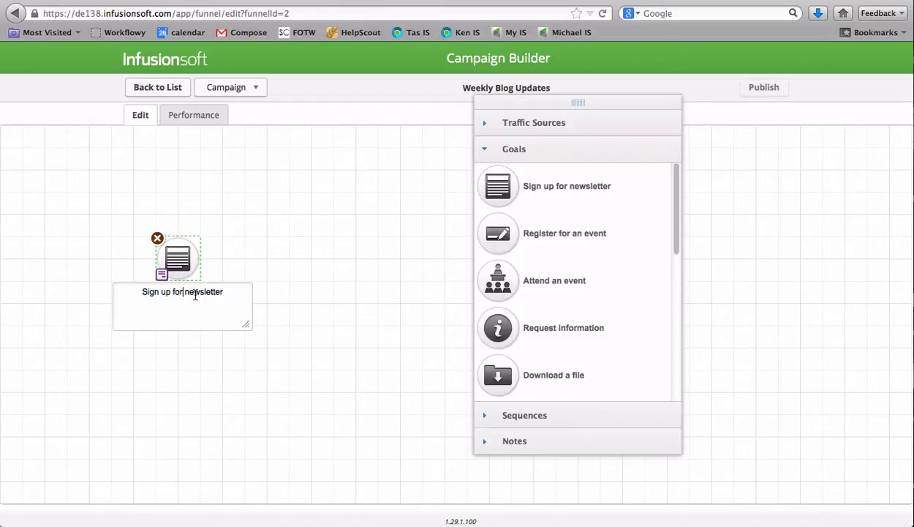
key("Left")
key("Left")
key("Left")
key("shift+Down")
type("f")
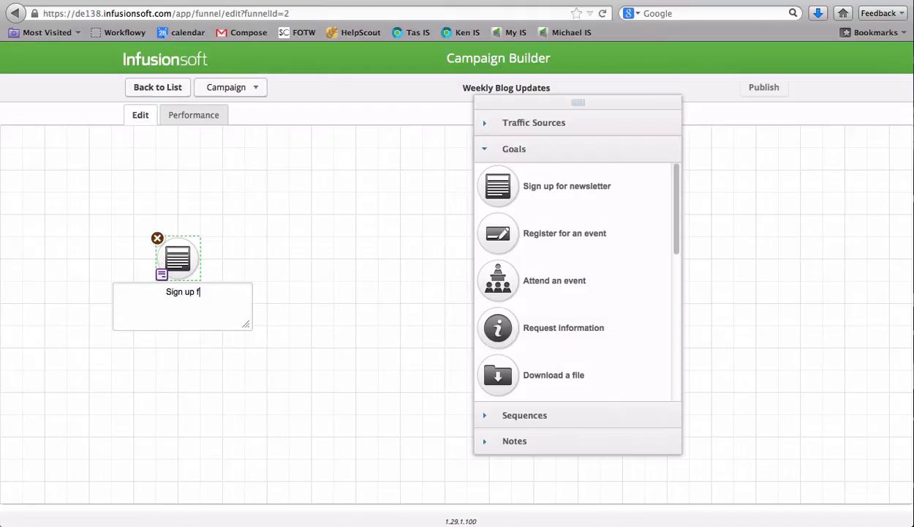
type("rom Homepage")
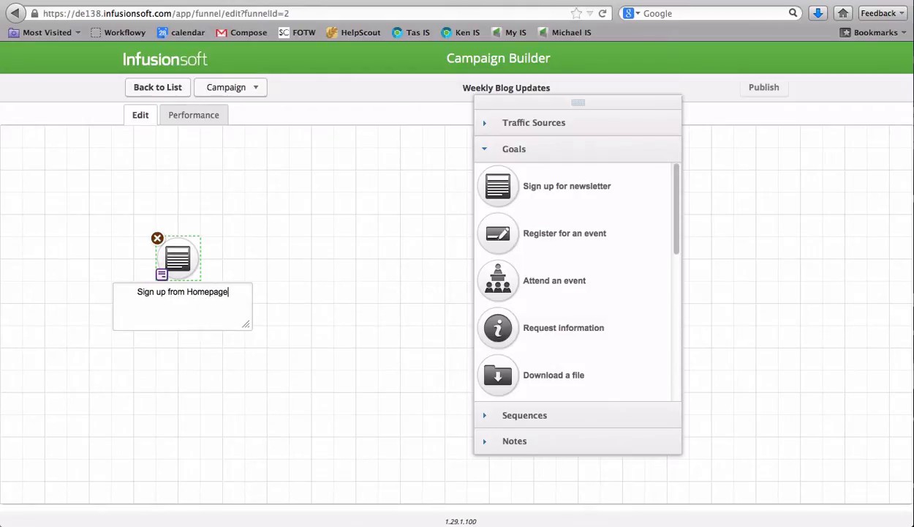
key("Return")
key("BackSpace")
type("for ")
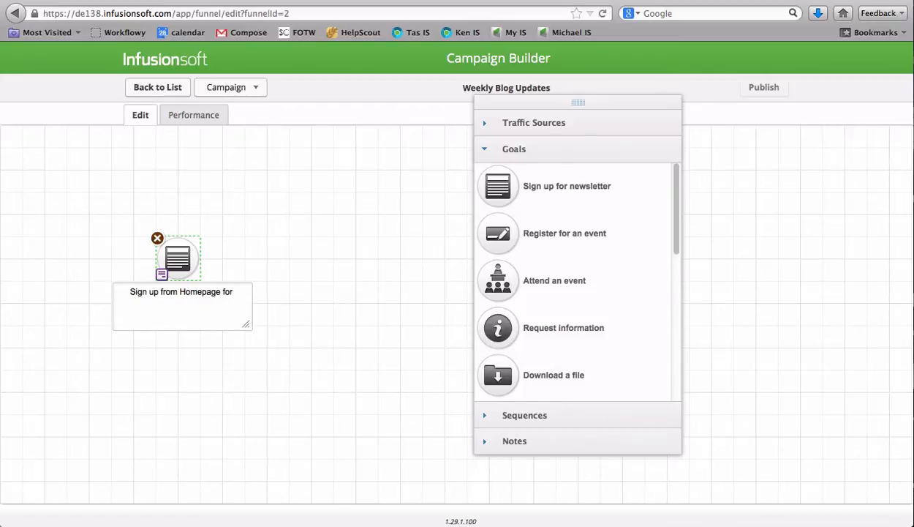
type("weekl")
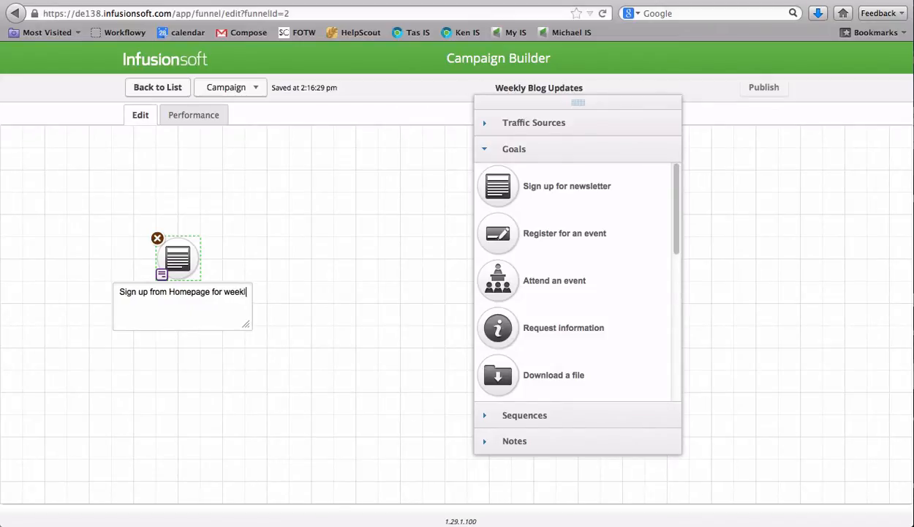
type("y updates")
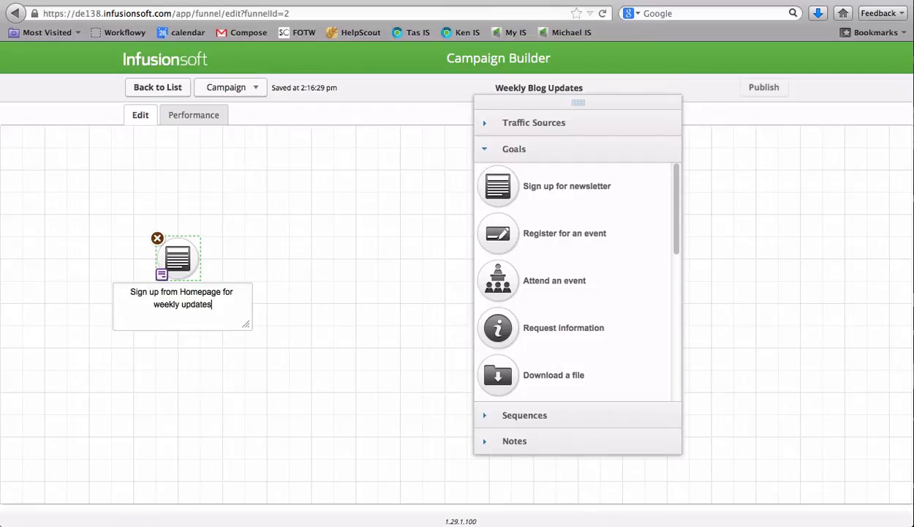
left_click(240, 250)
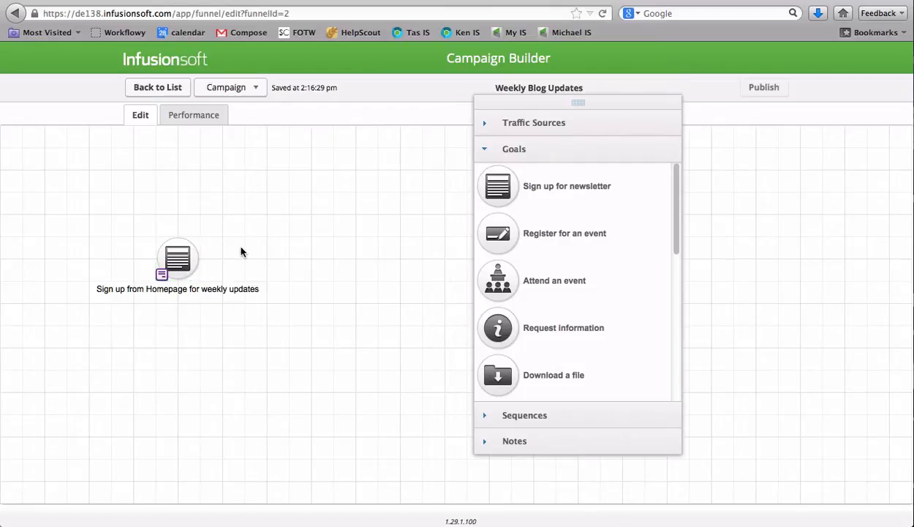
Configure the sign-up goal as achieved when a contact submits a web form, and save the goal settings
left_click(162, 278)
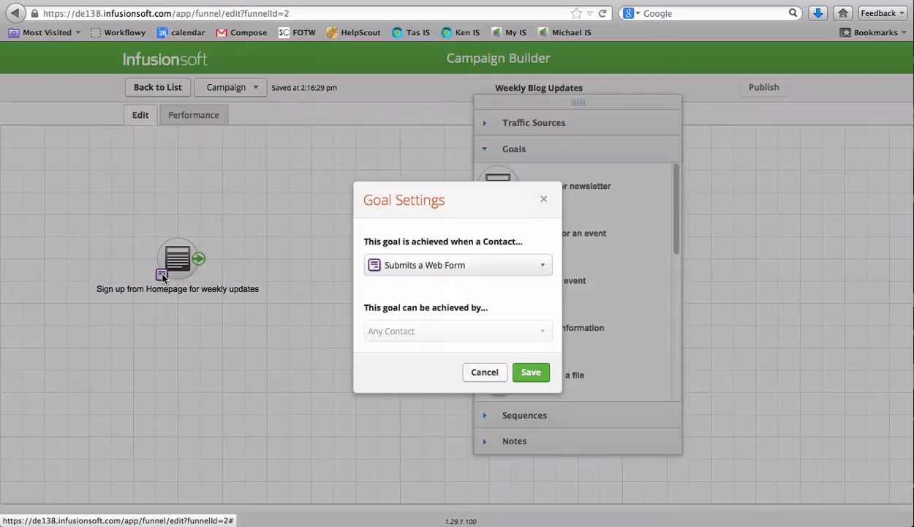
left_click(461, 265)
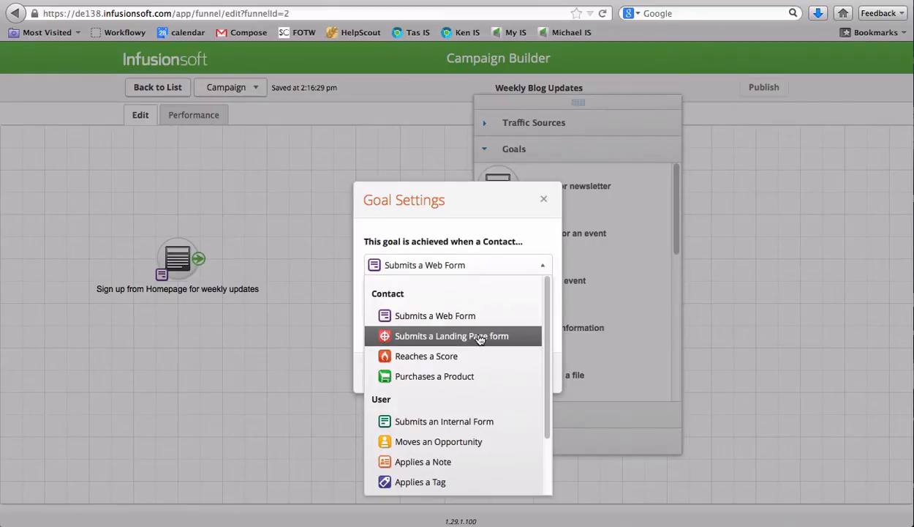
scroll(480, 339, "down", 2)
scroll(480, 339, "up", 2)
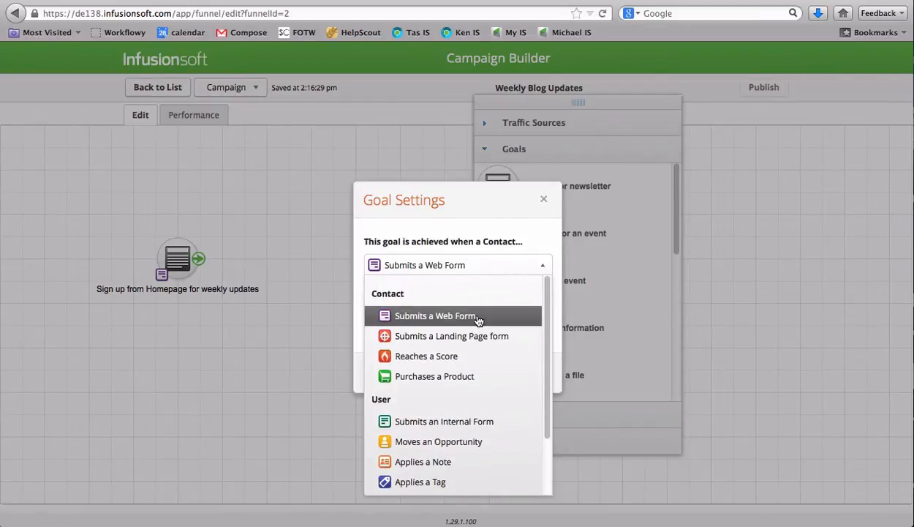
left_click(477, 319)
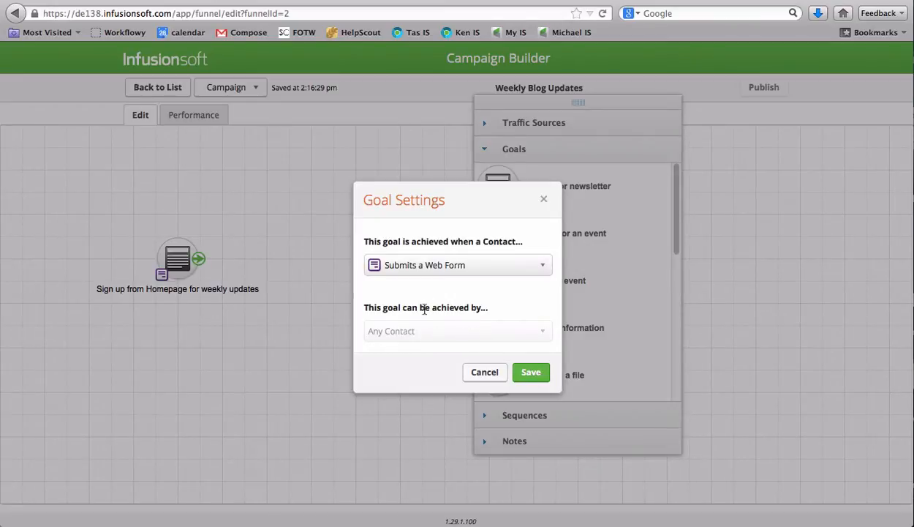
left_click(426, 264)
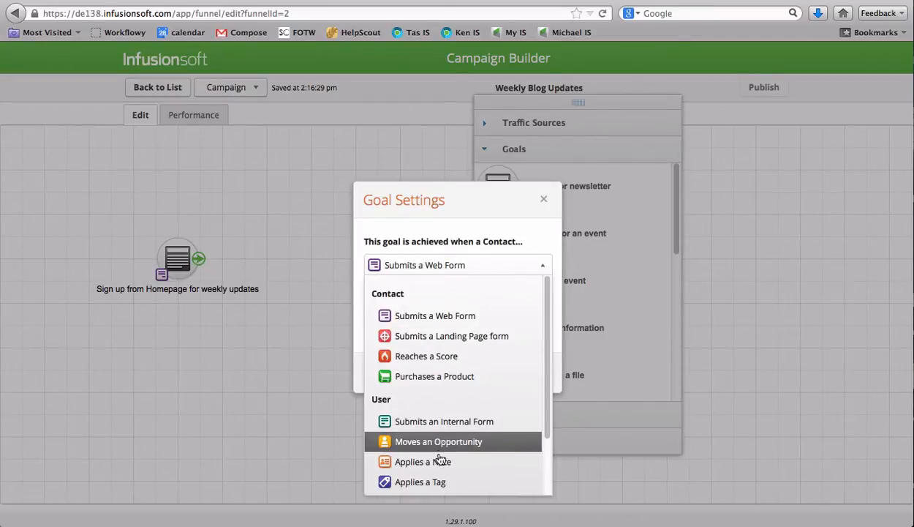
left_click(442, 266)
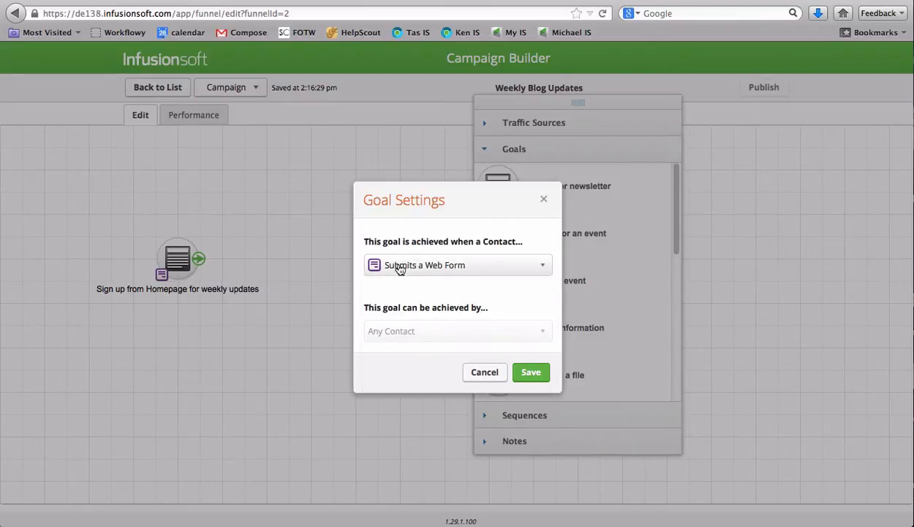
left_click(526, 372)
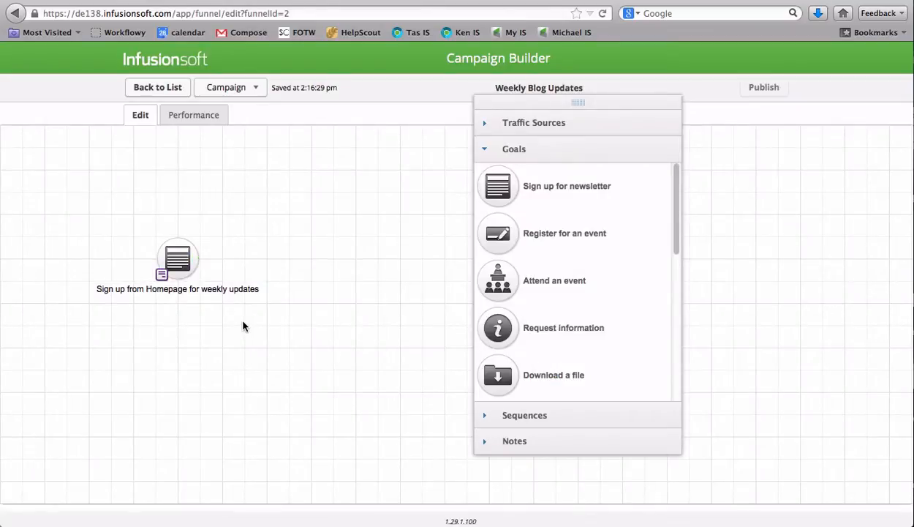
Open the sign-up goal's web form and delete its First Name field
mouse_move(172, 257)
double_click(175, 256)
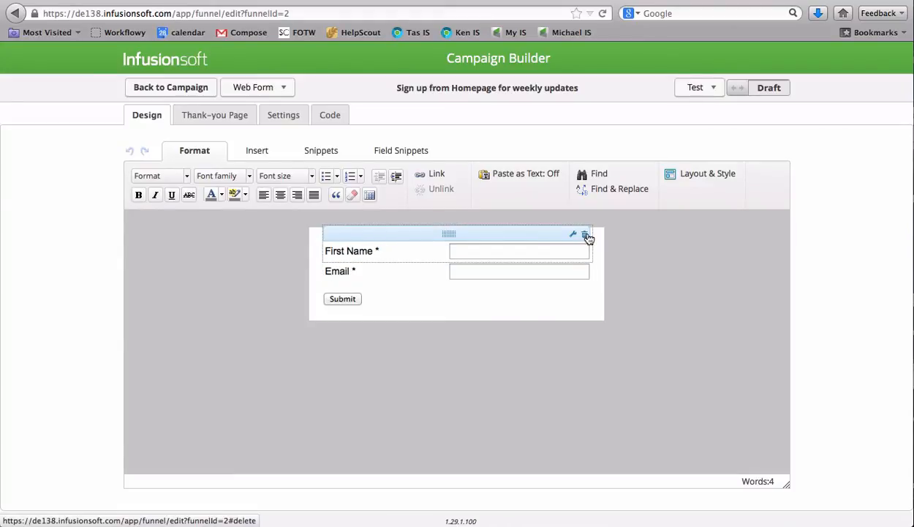
left_click(585, 235)
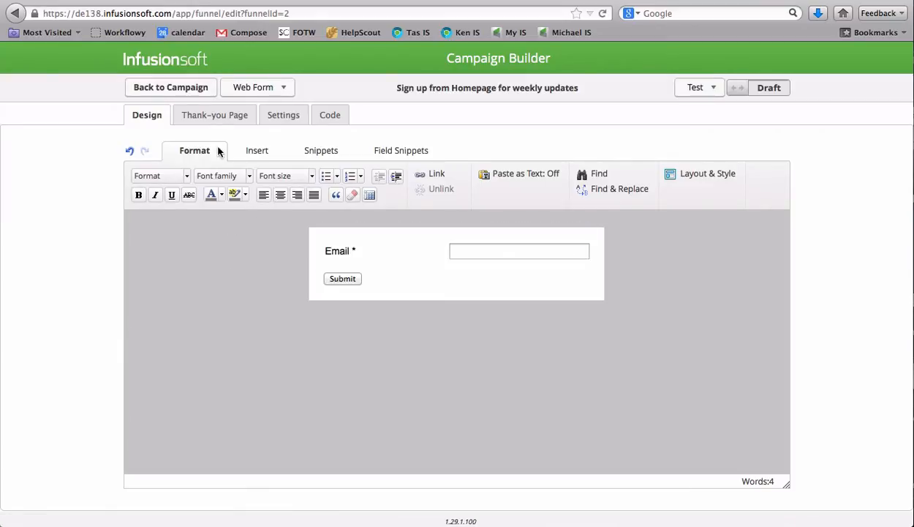
Open the web form's thank-you page and delete the "greatcompany" banner image from its header
left_click(206, 122)
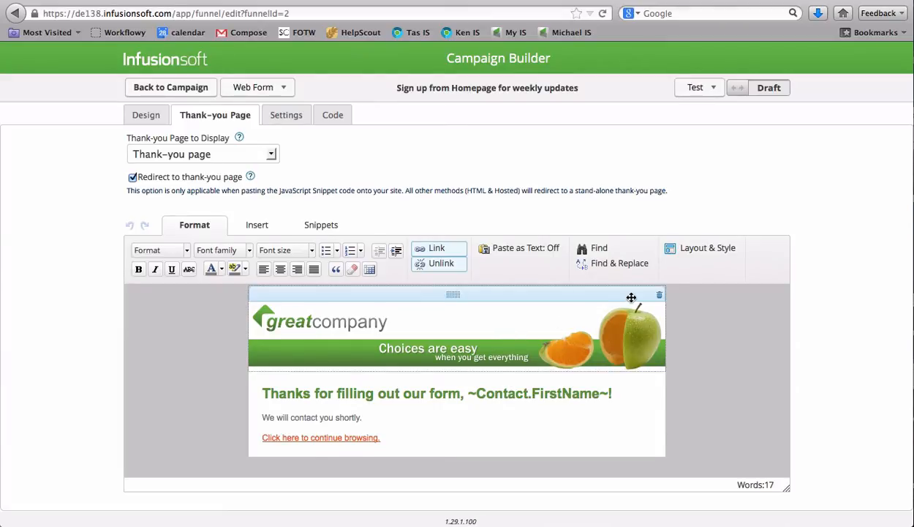
left_click(659, 294)
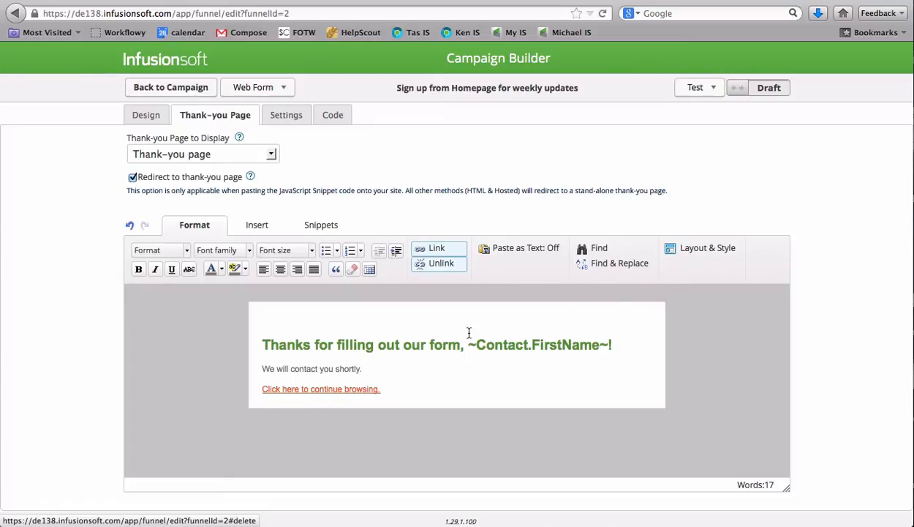
Rewrite the heading as "Thanks for wanting to be kept up to date with the latest news from us, we'll be in touch soon!"
double_click(354, 343)
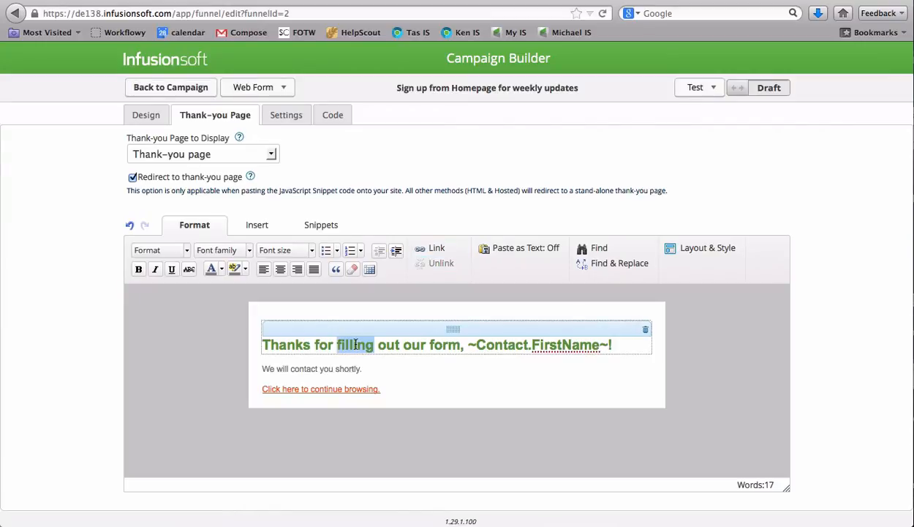
type("wanting to ")
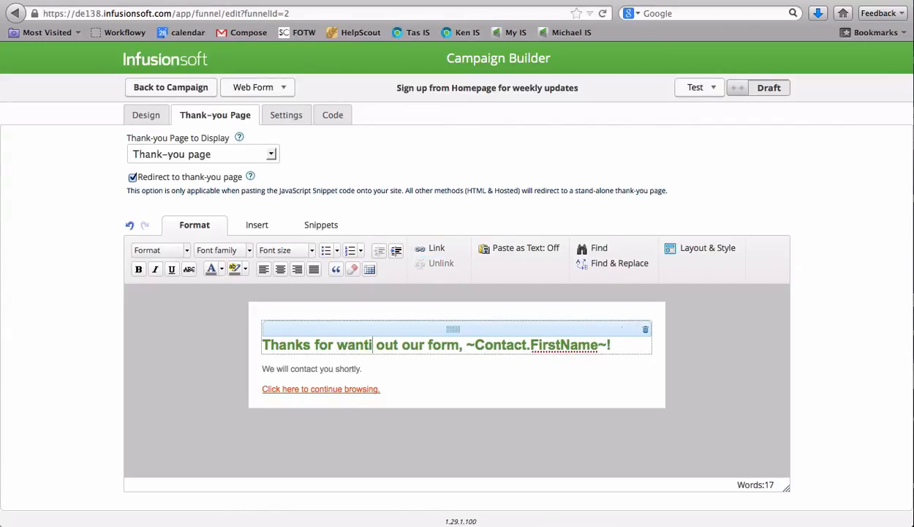
type("be kept")
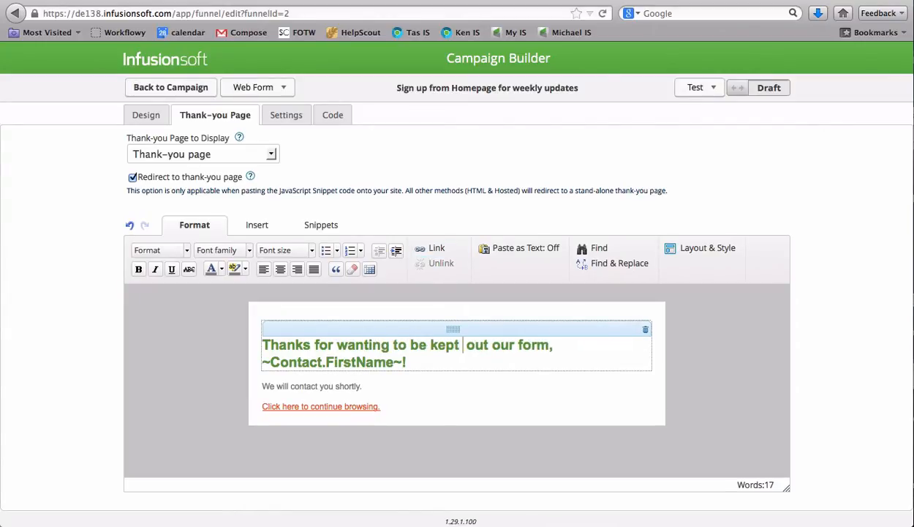
type(" up to date wit ")
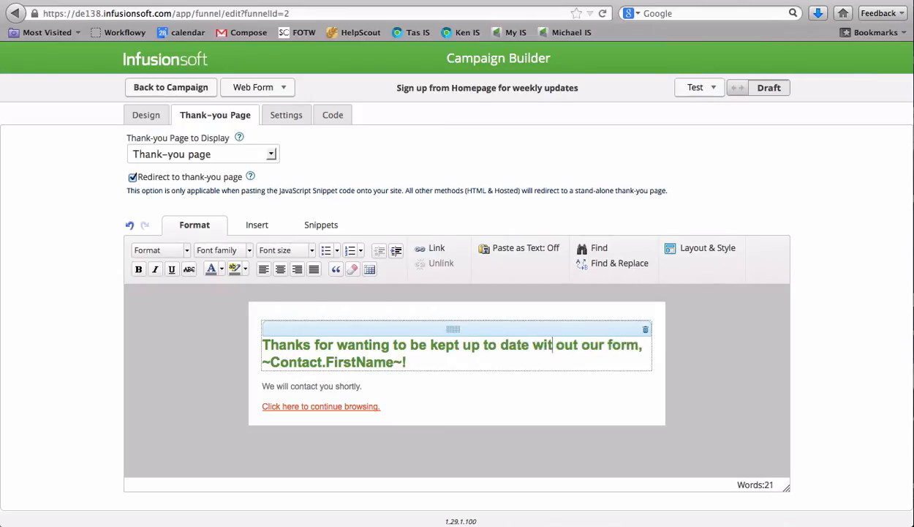
type("h news")
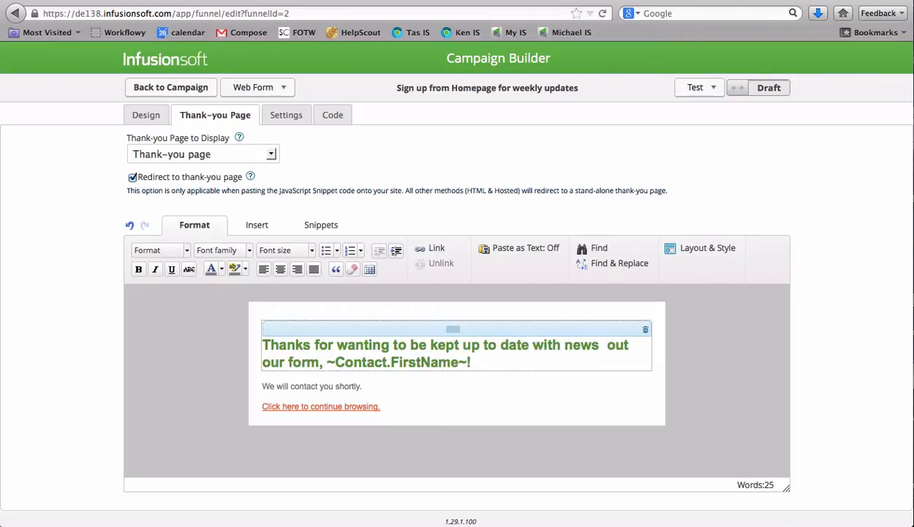
key("BackSpace")
key("BackSpace")
key("BackSpace")
key("BackSpace")
key("BackSpace")
type("the la")
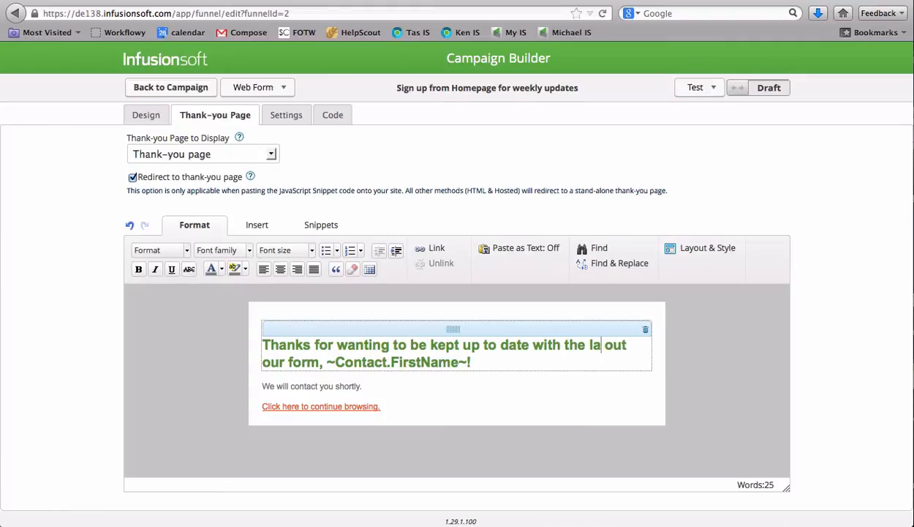
type("test news from")
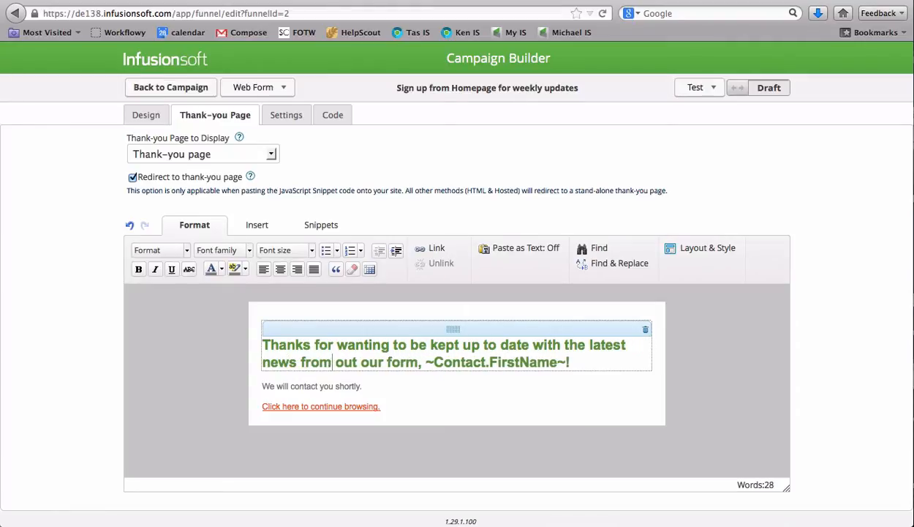
type(" us, we'll be in")
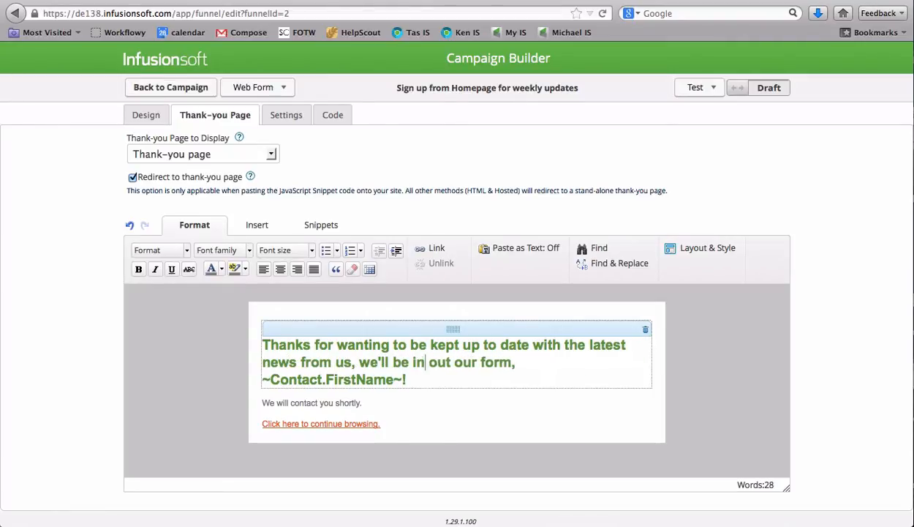
type(" touch soon!")
key("shift+ctrl+End")
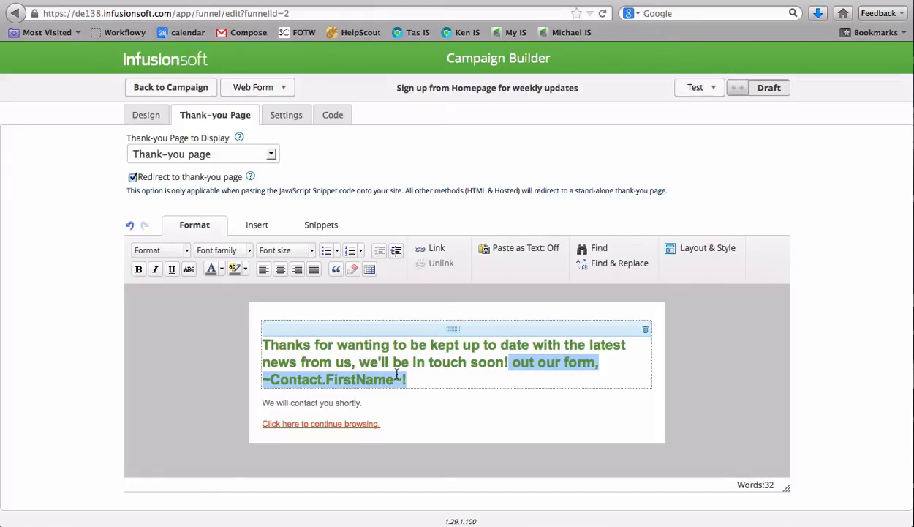
key("BackSpace")
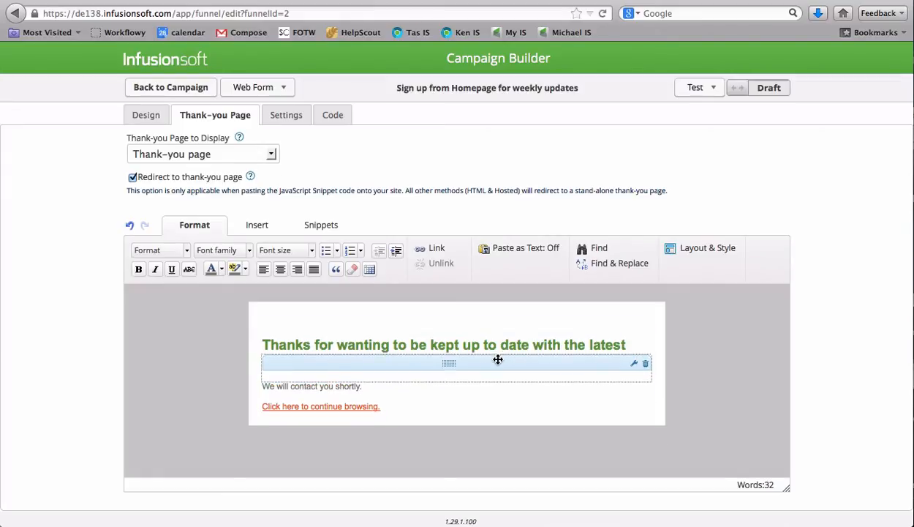
type("news from us, we'll be in touch soon!")
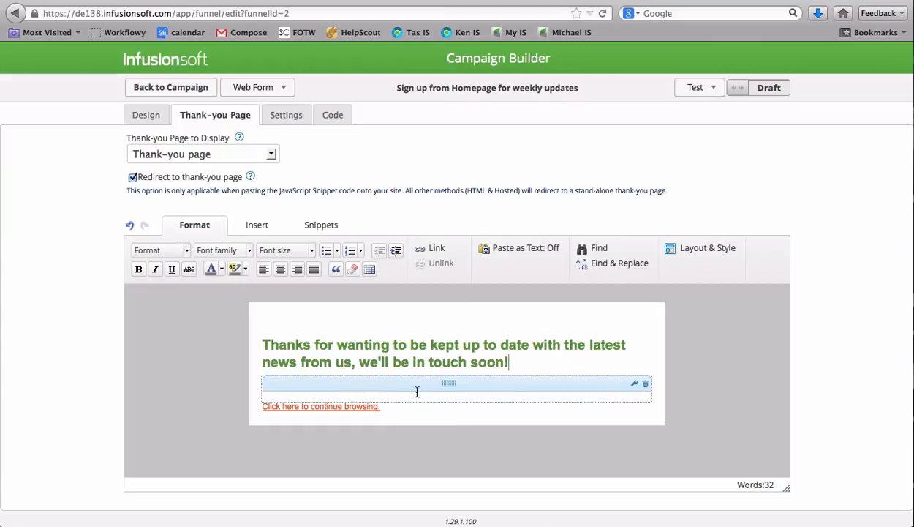
Delete the "We will contact you shortly." text and the "Click here to continue browsing." link from the thank-you page
left_click(645, 378)
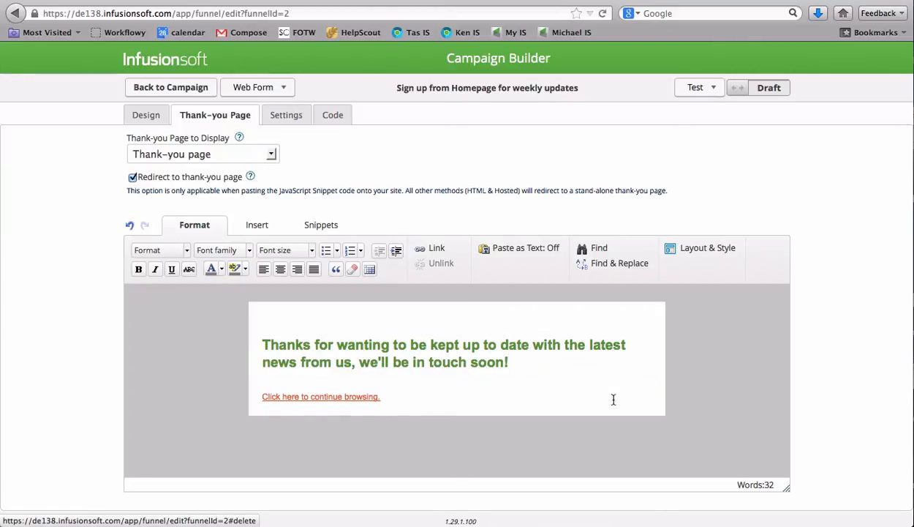
left_click(645, 387)
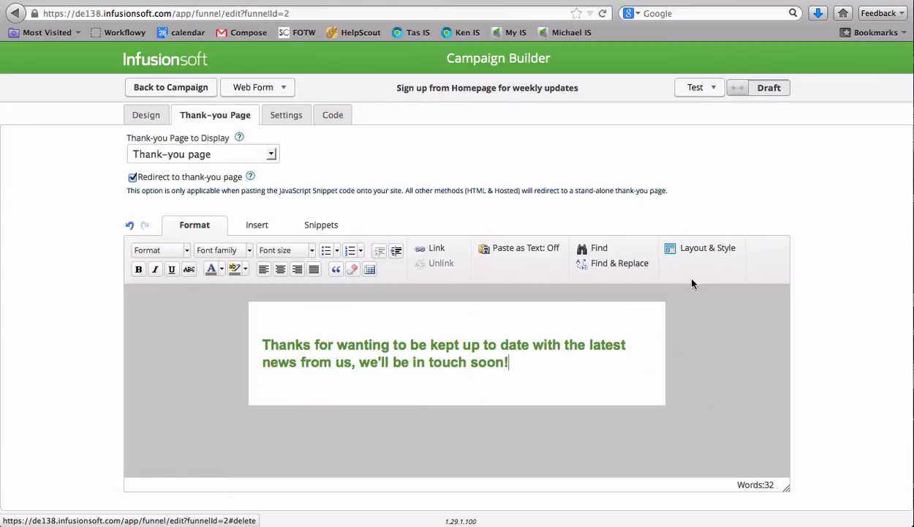
Turn off the thank-you page's header and apply the Simple style to the page
left_click(692, 251)
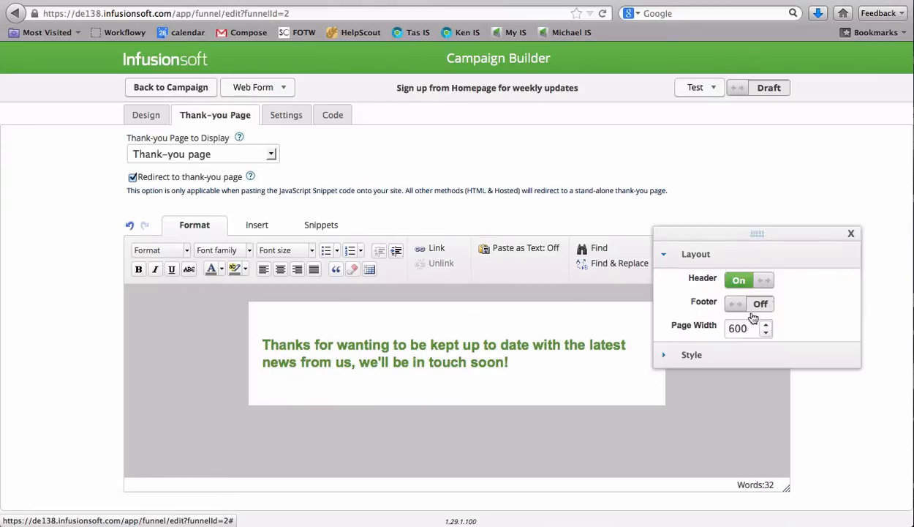
left_click(723, 282)
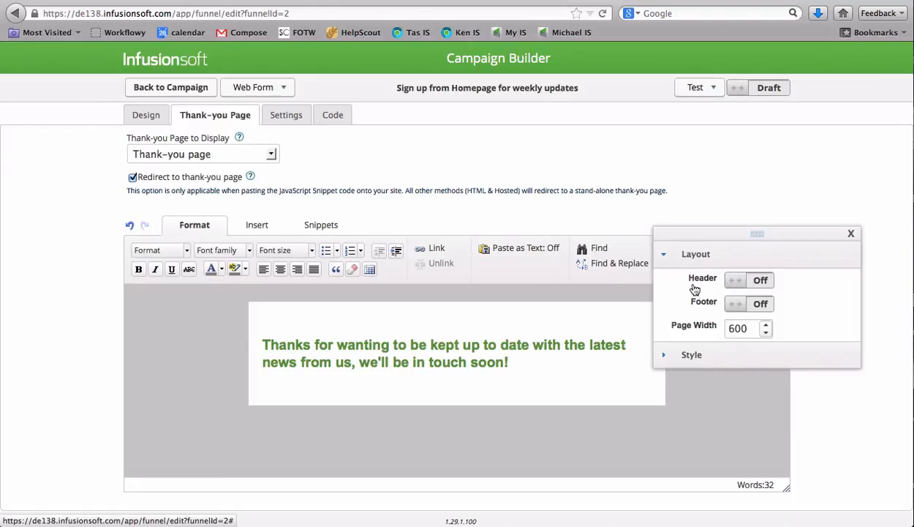
left_click(684, 354)
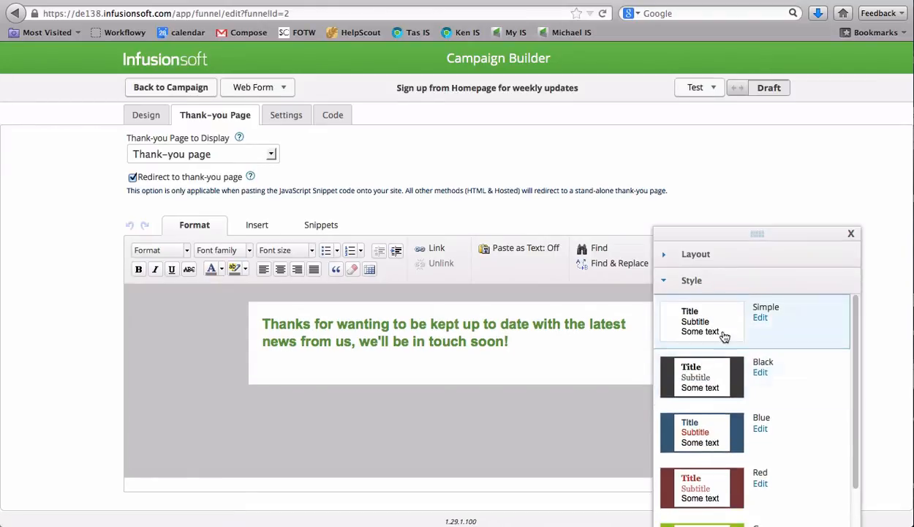
left_click(723, 334)
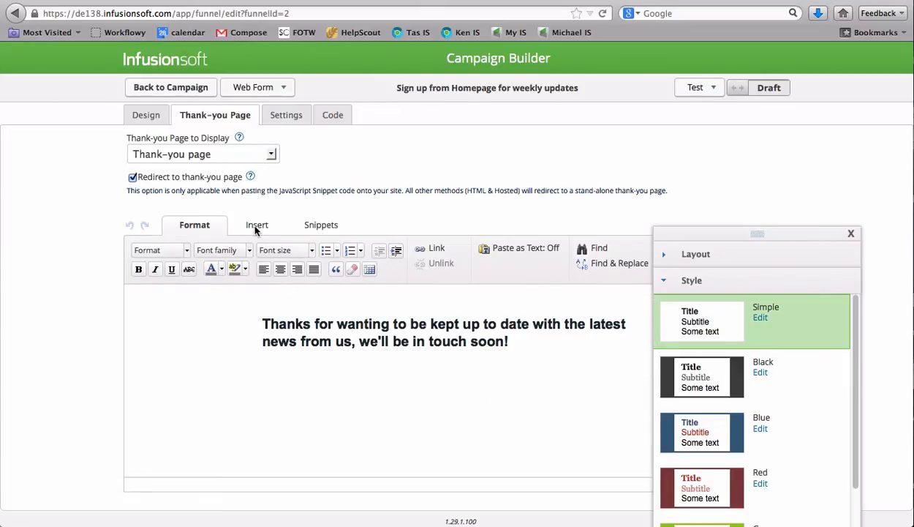
left_click(851, 233)
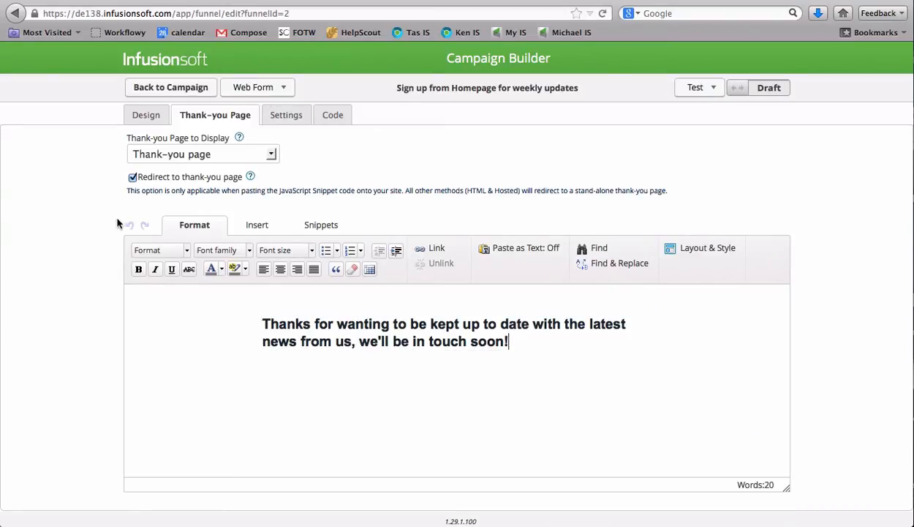
Look through the merge field categories available for the thank-you page
left_click(251, 226)
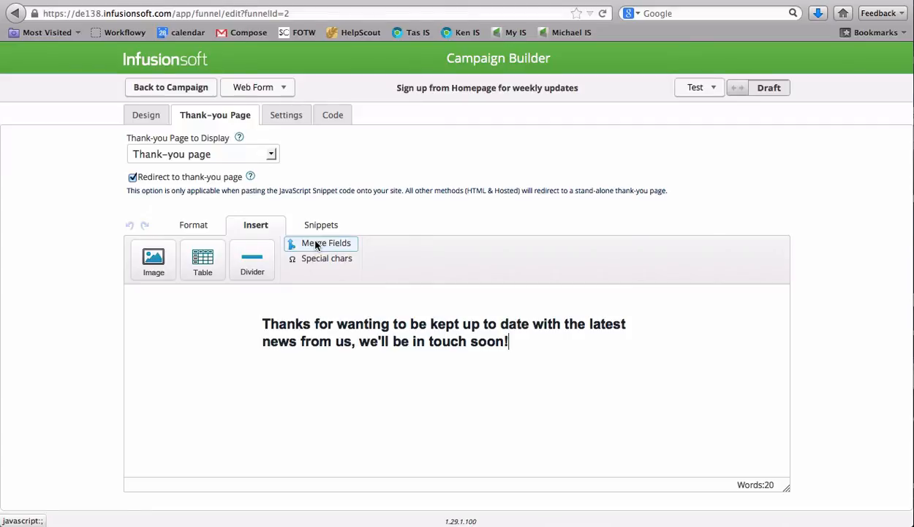
left_click(316, 245)
left_click(316, 245)
left_click(327, 249)
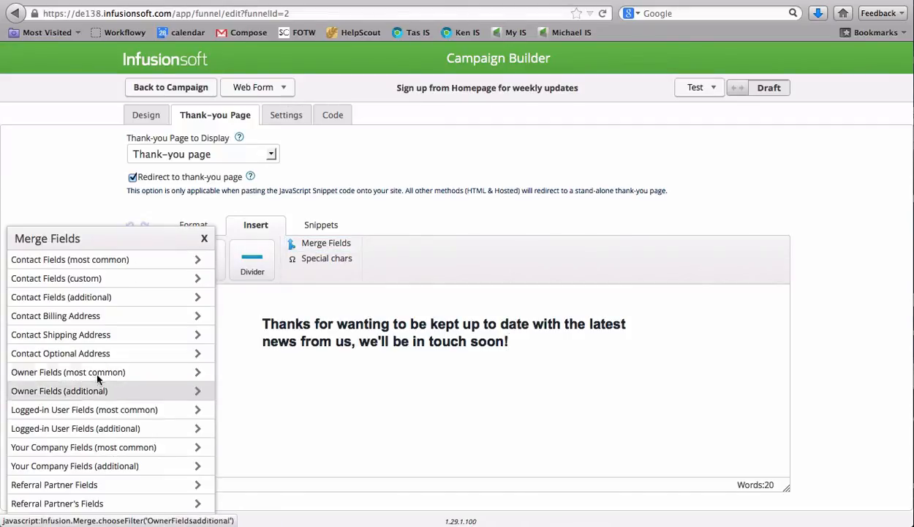
left_click(204, 240)
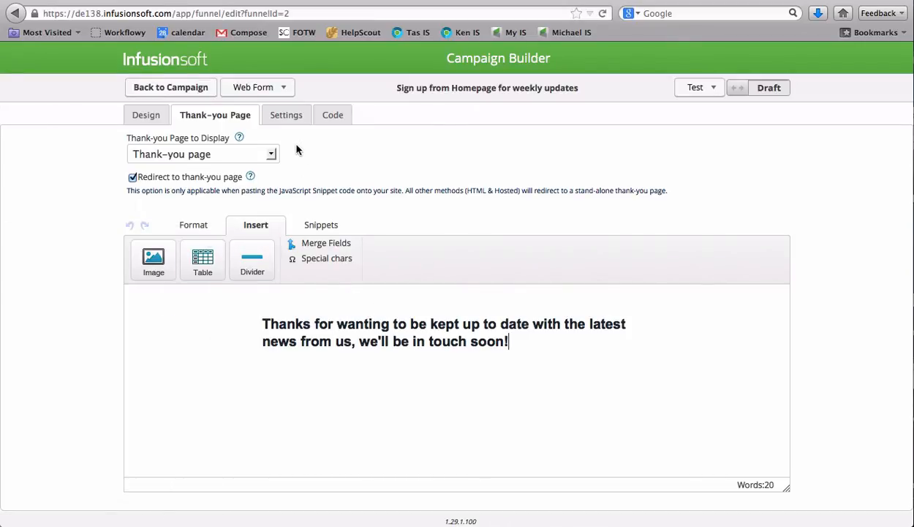
In the web form's settings, enter the recipient's email address for the notification email
left_click(287, 118)
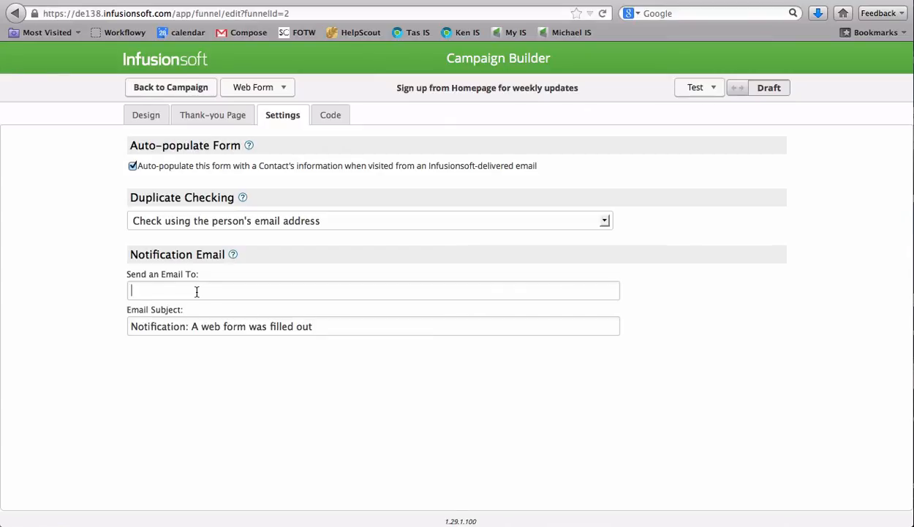
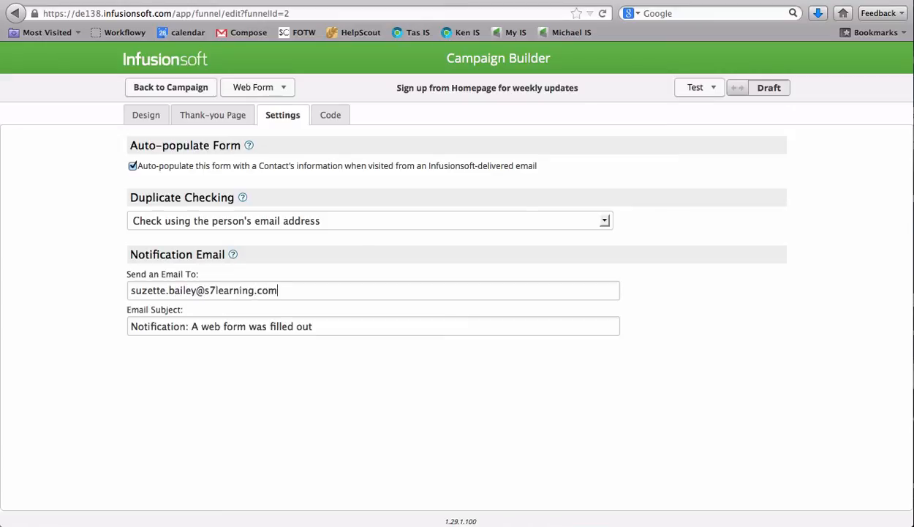
Change the notification email's subject to "New person signed up for weekly videos"
triple_click(173, 328)
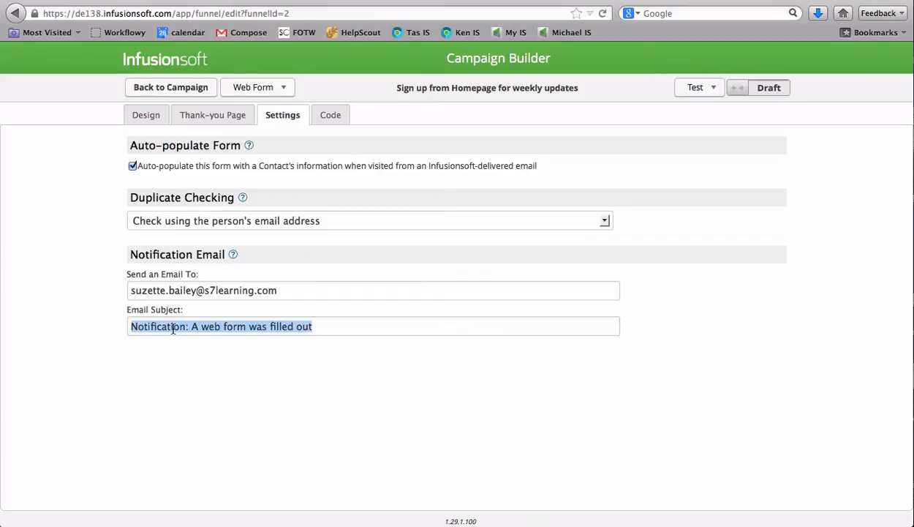
type("New person")
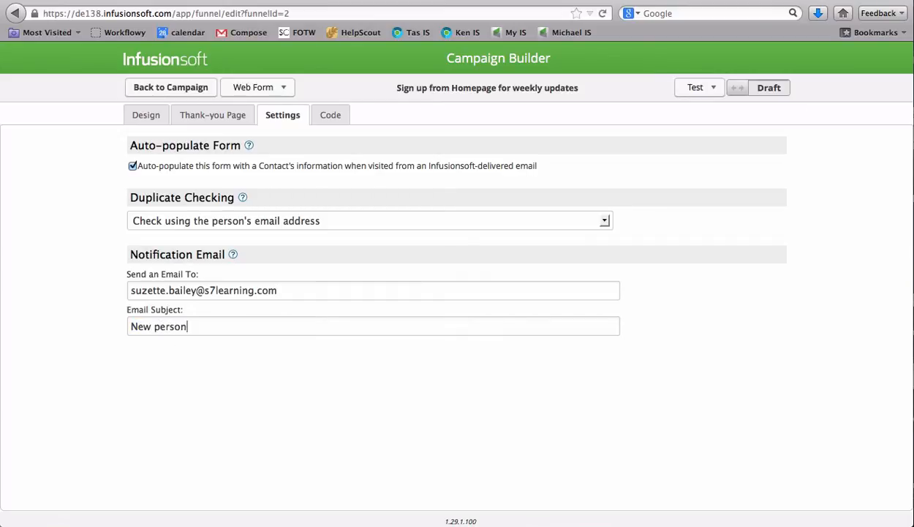
type(" signed upf or ")
type(" for week")
type("ly ")
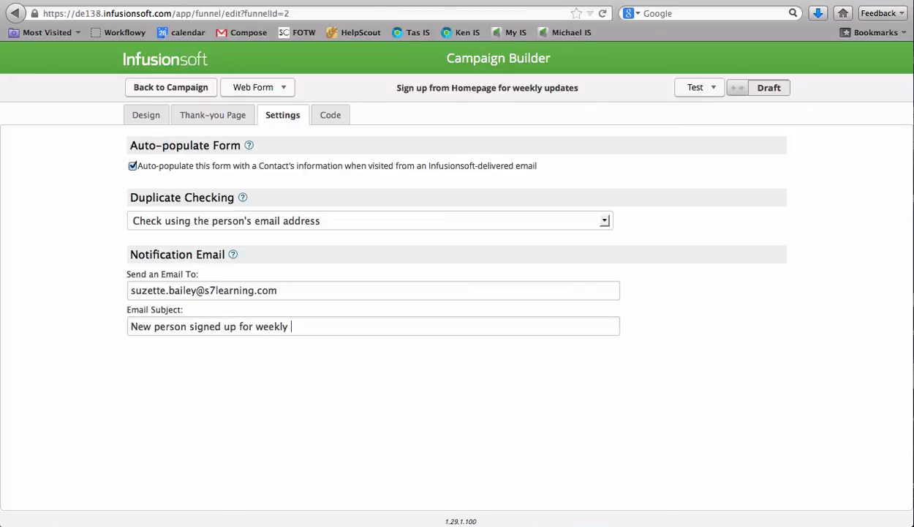
type("vid")
key("BackSpace")
key("BackSpace")
key("BackSpace")
type("videos")
Show the web form's embed code as unstyled HTML and select the whole code to examine it
left_click(332, 117)
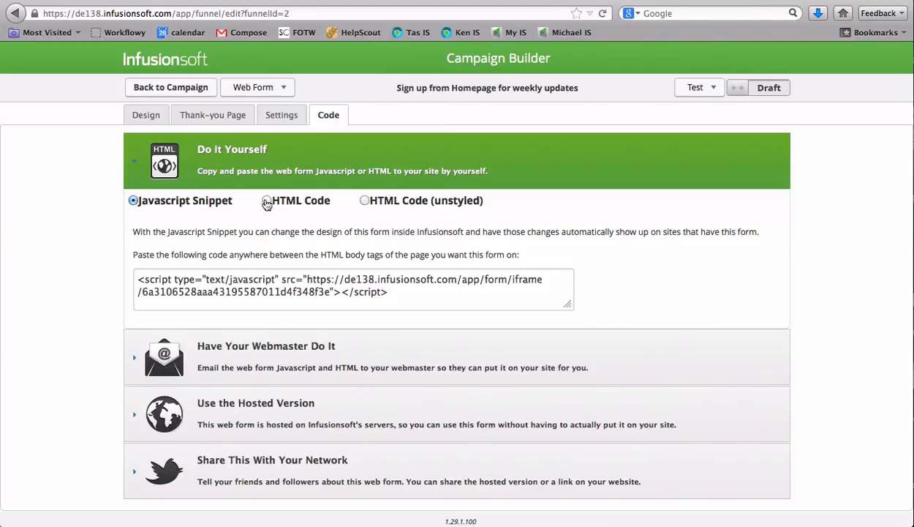
left_click(389, 203)
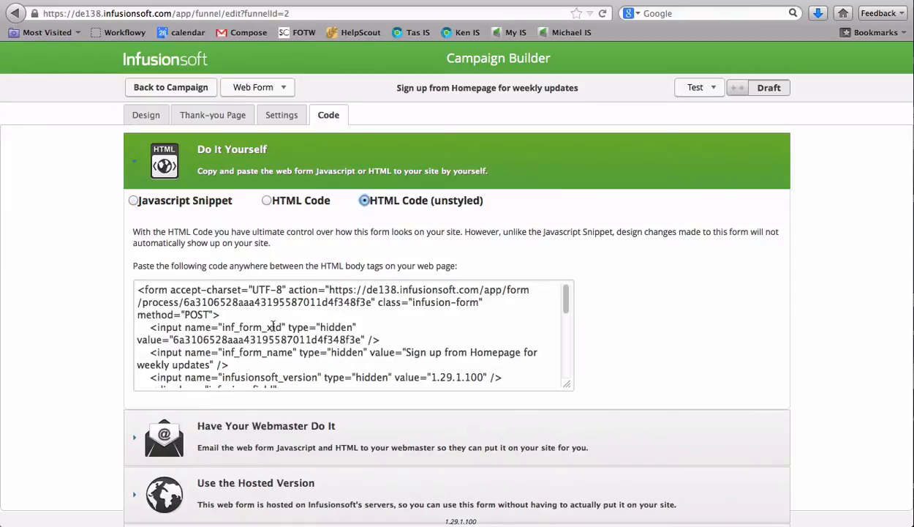
scroll(234, 323, "down", 10)
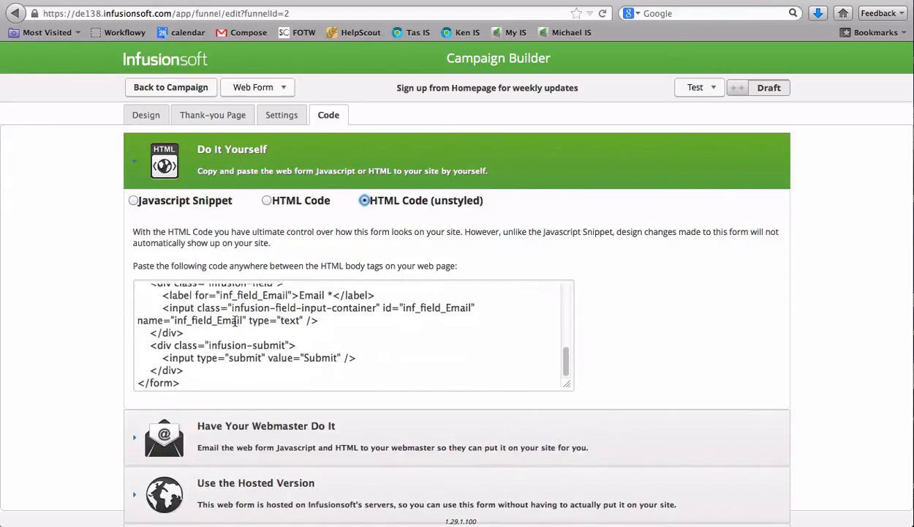
left_click_drag(192, 381, 120, 244)
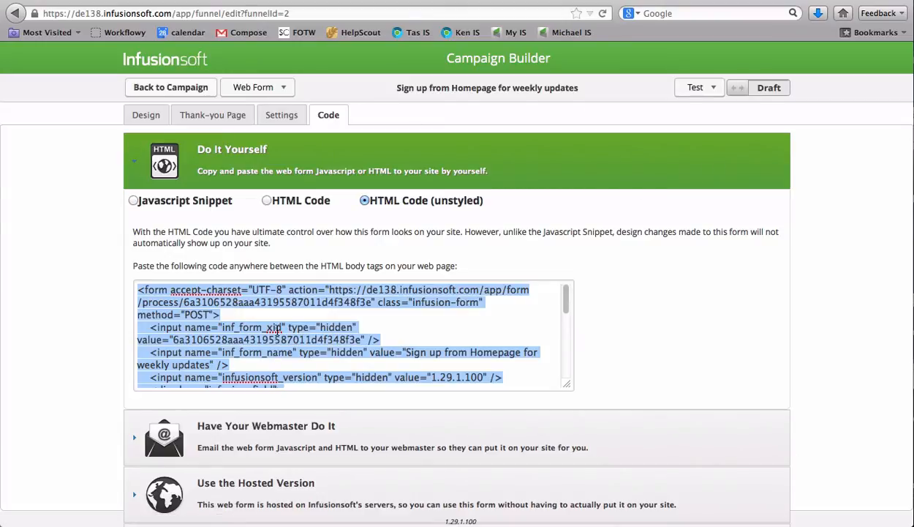
scroll(280, 351, "down", 3)
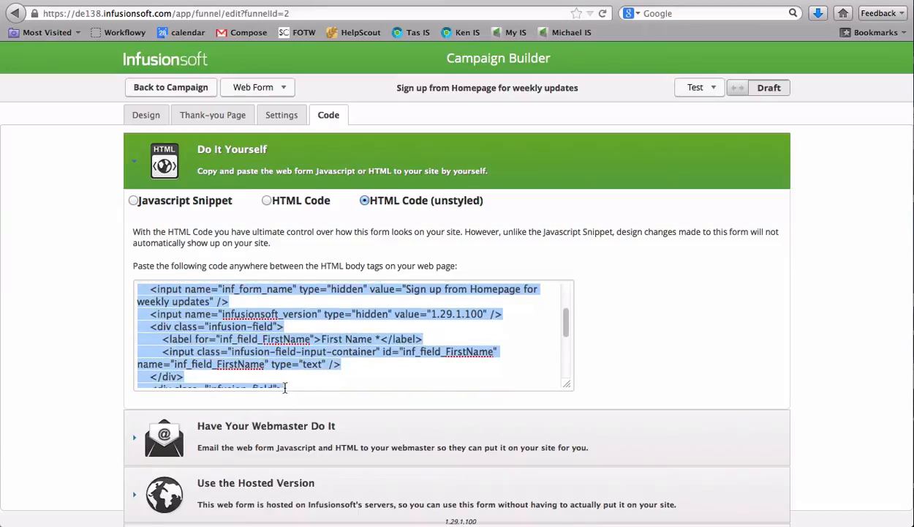
Open the option for emailing the form code to a webmaster and check the sender address choices
left_click(258, 433)
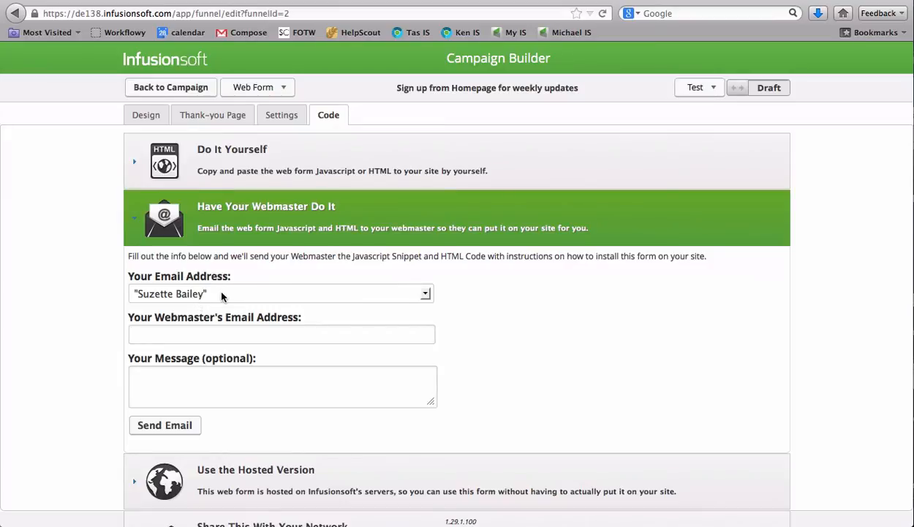
left_click(222, 293)
left_click(222, 293)
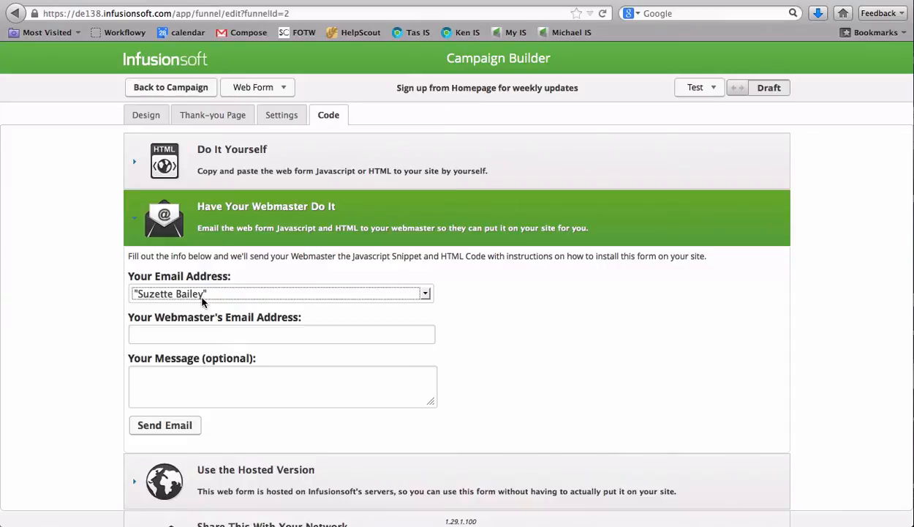
Return to the do-it-yourself embed option and select the web form's entire unstyled HTML code
left_click(208, 336)
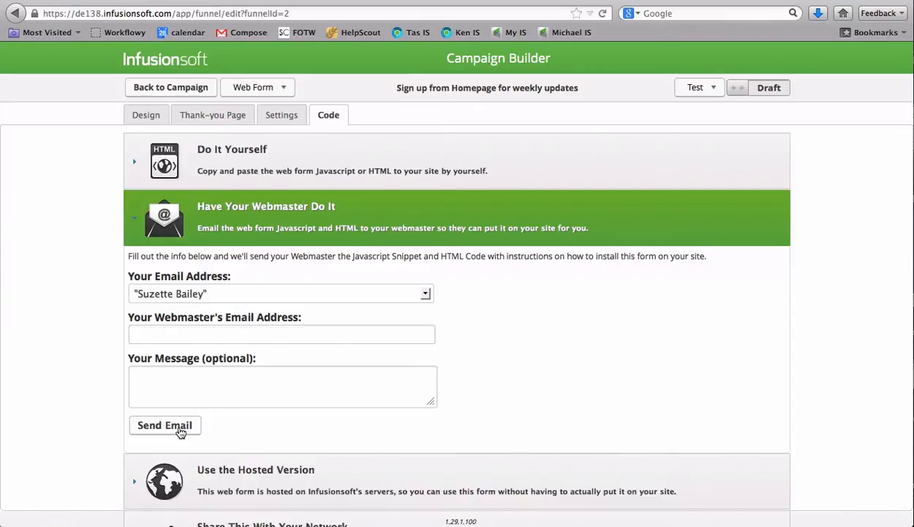
left_click(202, 156)
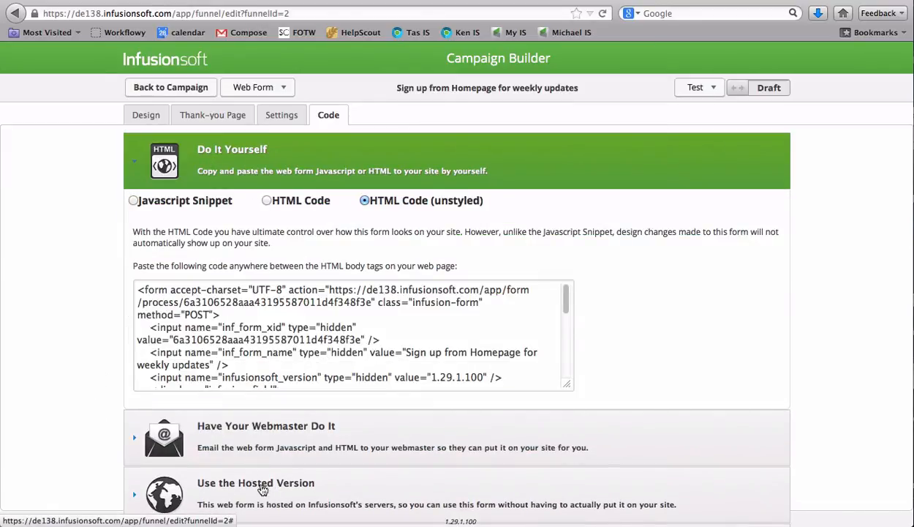
left_click(192, 157)
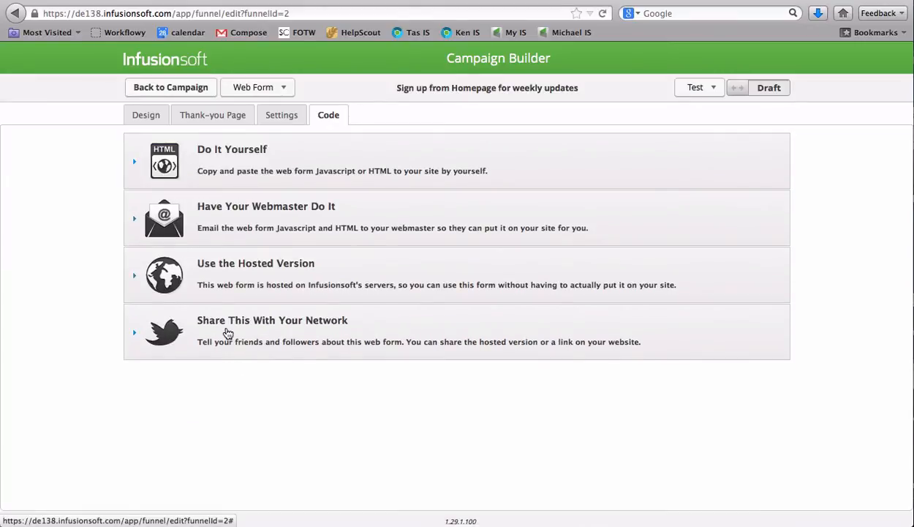
left_click(196, 159)
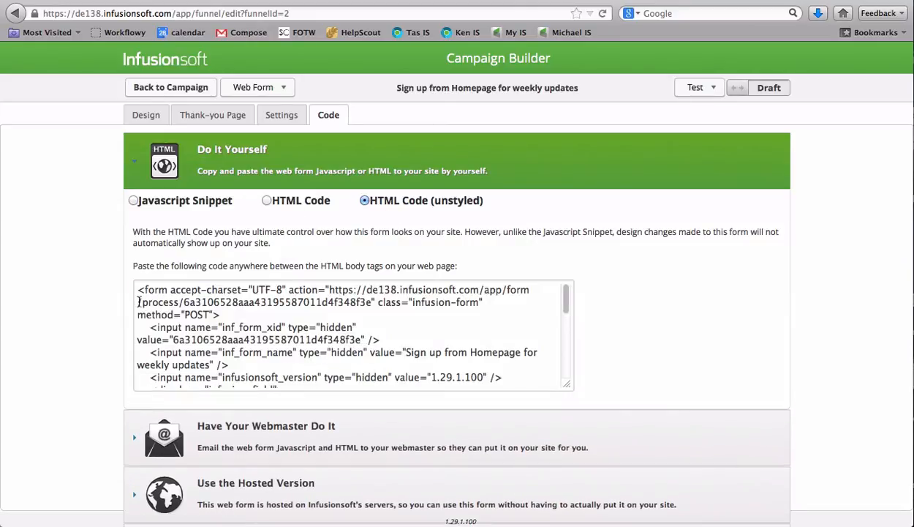
left_click_drag(139, 287, 286, 416)
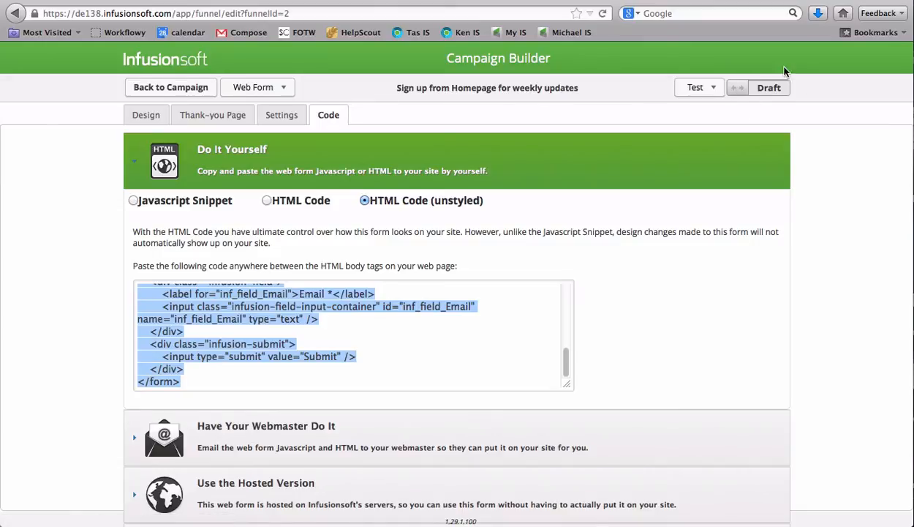
Mark the homepage sign-up web form as ready and publish the Weekly Blog Updates campaign
left_click(741, 92)
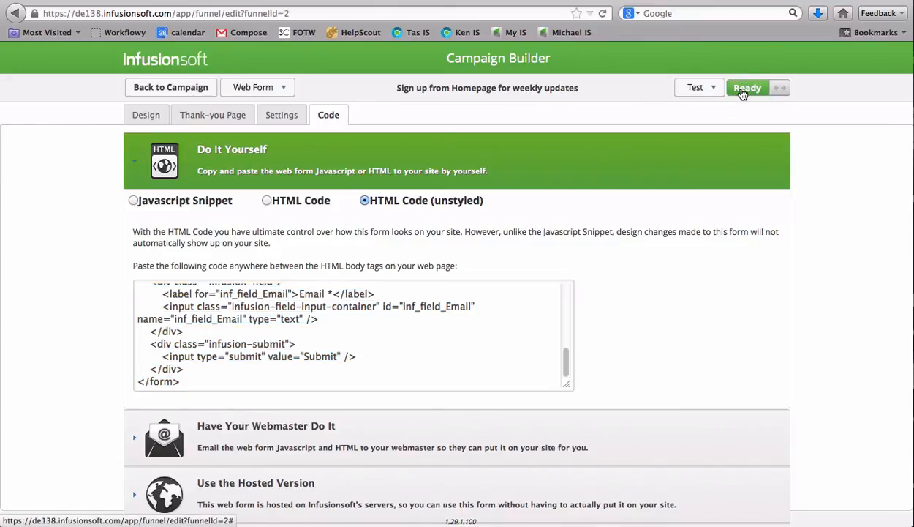
left_click(161, 91)
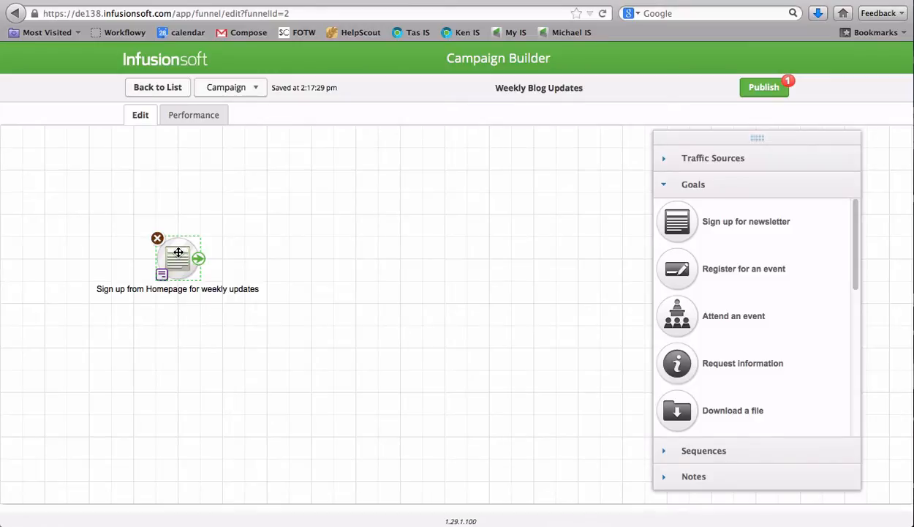
left_click(761, 88)
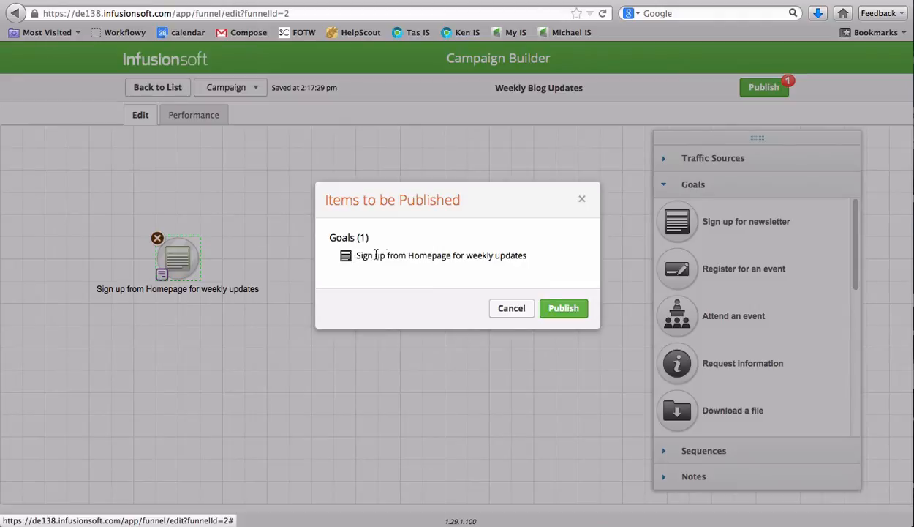
left_click(556, 310)
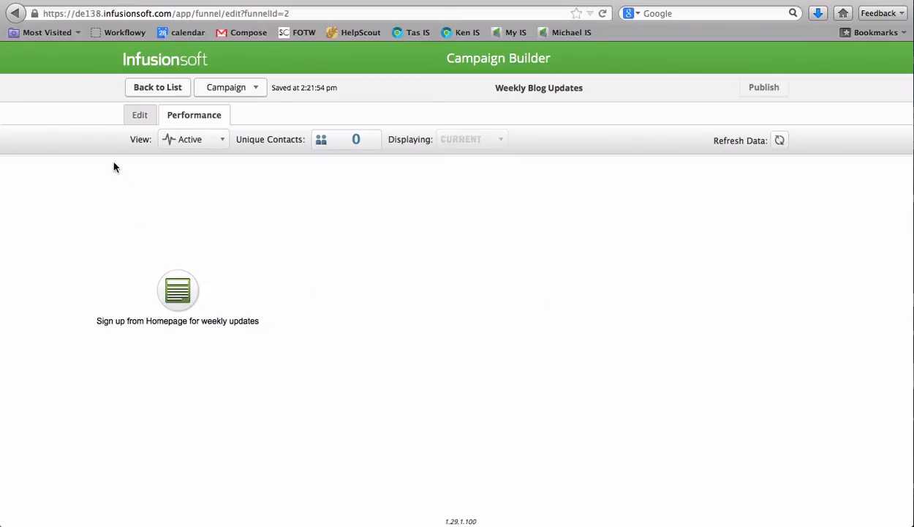
Add a sequence named "Set Correct Tags" beside the web form goal on the campaign canvas and connect the form to it
left_click(140, 117)
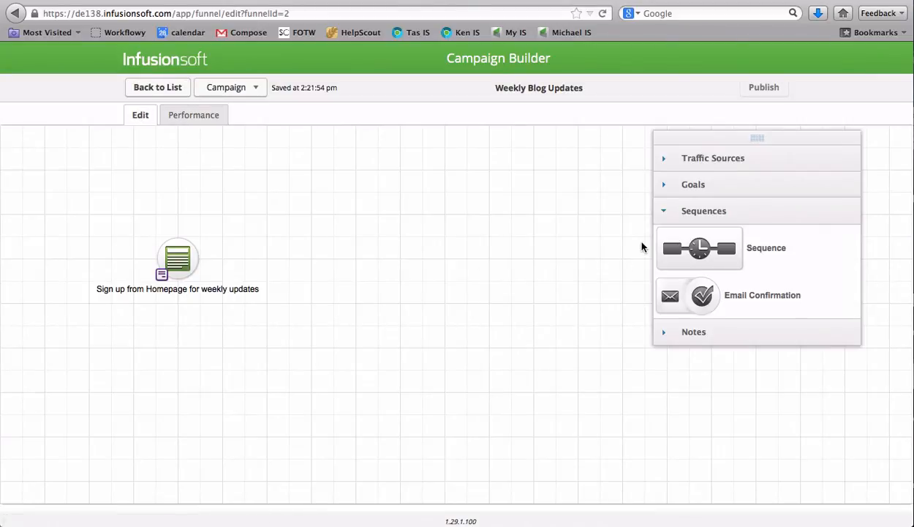
left_click_drag(700, 244, 334, 256)
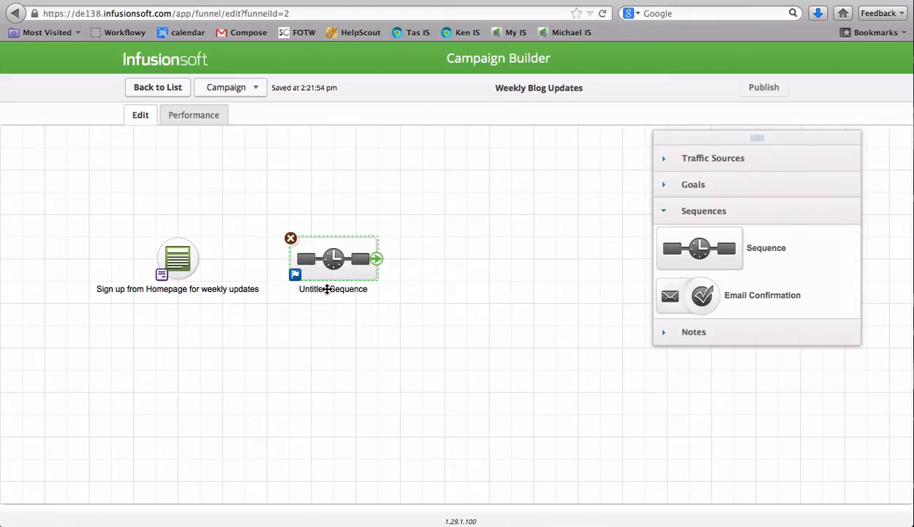
left_click(327, 289)
type("S")
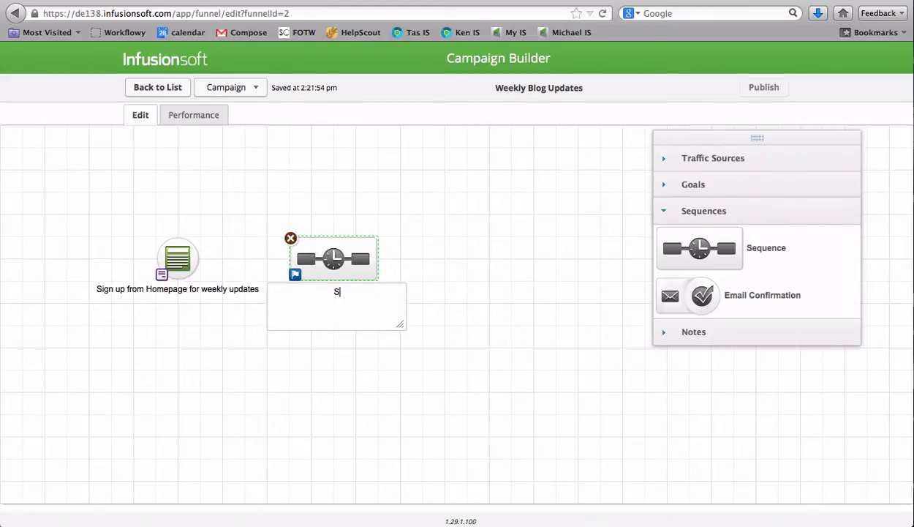
type("et Correct Tags")
left_click(503, 259)
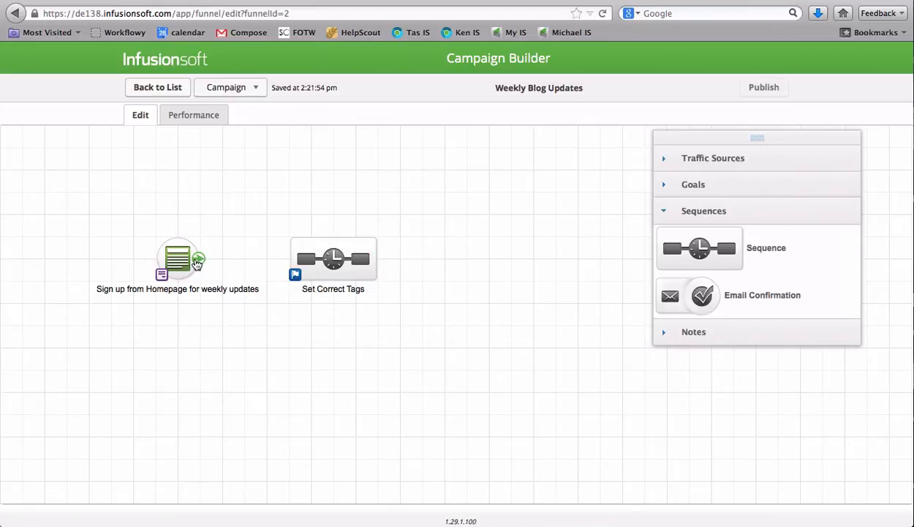
left_click_drag(194, 259, 308, 256)
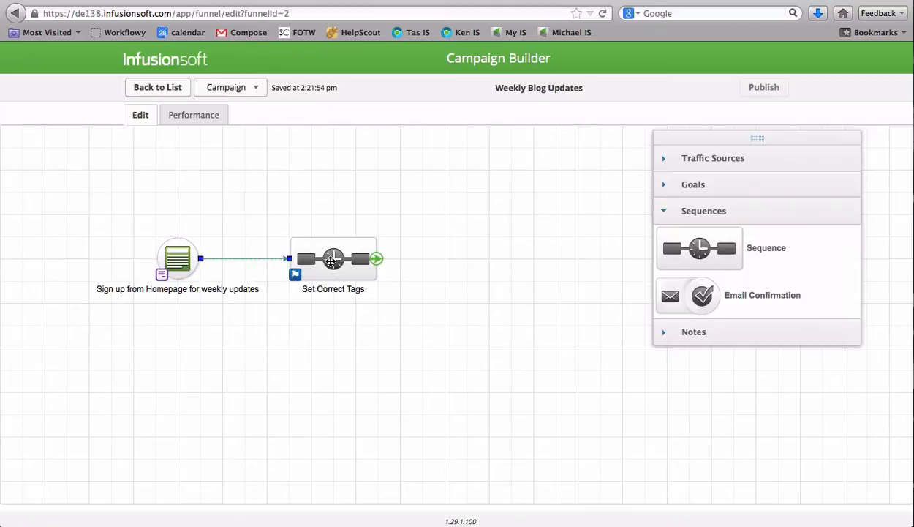
Inside the Set Correct Tags sequence, add an Apply/Remove Tag process connected after Start
double_click(331, 260)
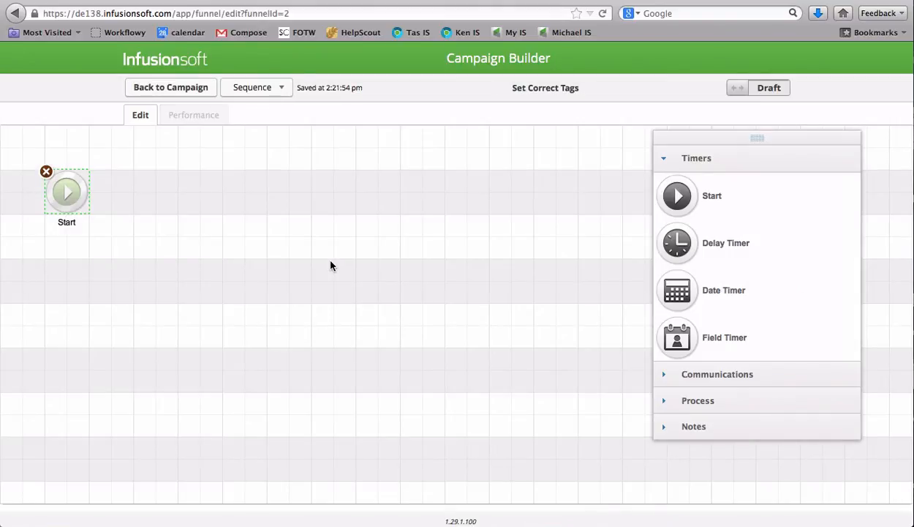
left_click(714, 399)
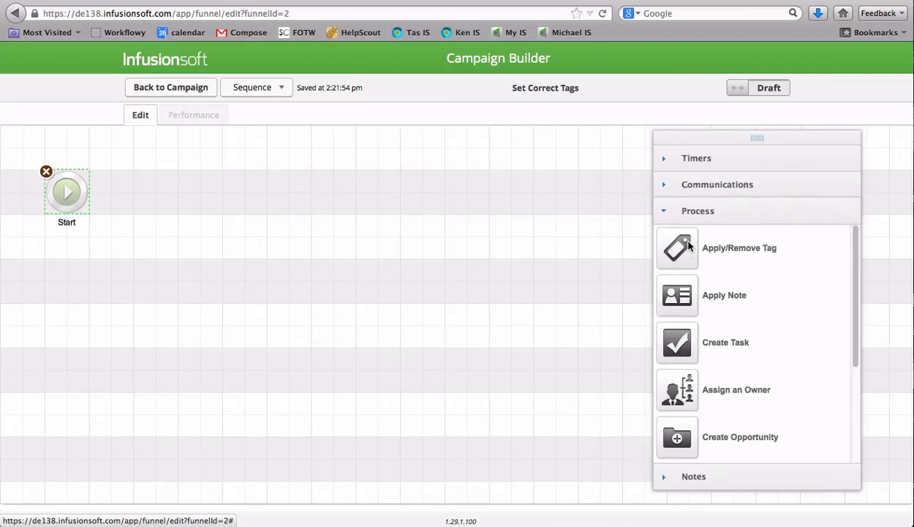
left_click_drag(677, 250, 177, 184)
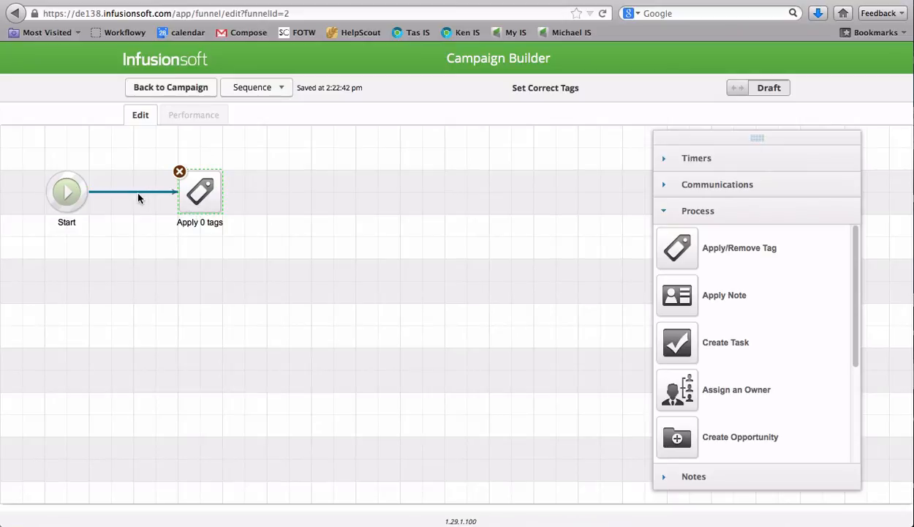
Configure the tag process to apply a newly created tag named "Weekly Videos Interest" and save it
double_click(198, 196)
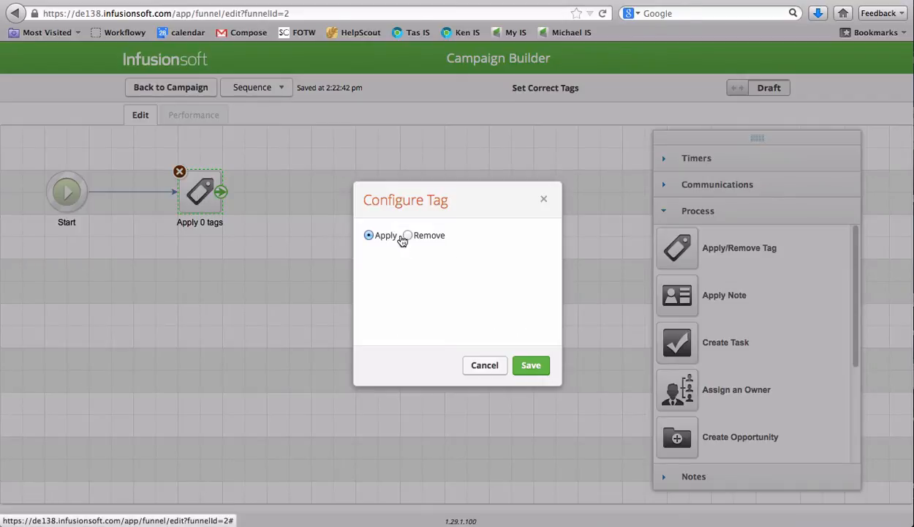
left_click(398, 266)
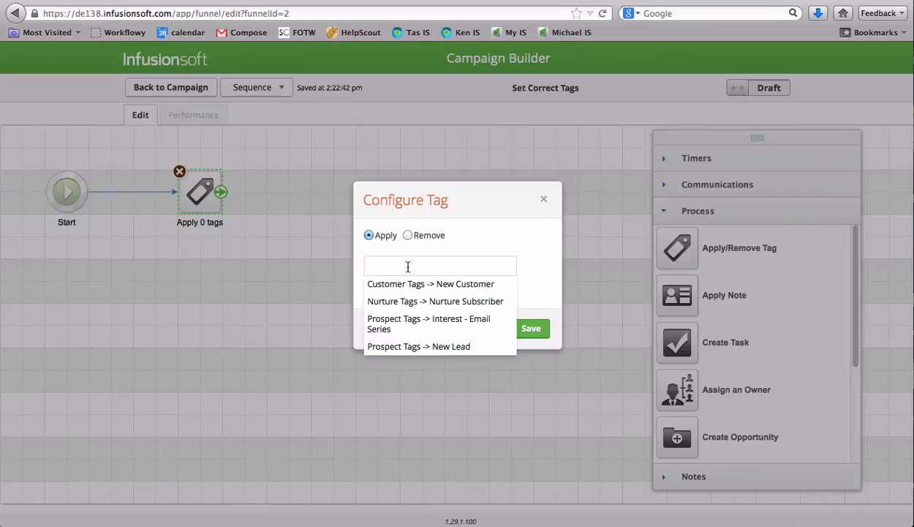
type("Weekly Vid")
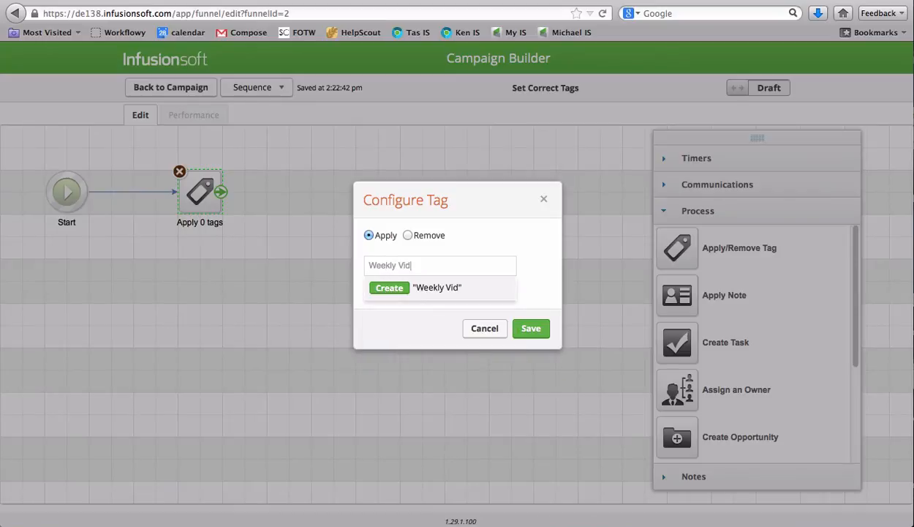
type("eos Interest")
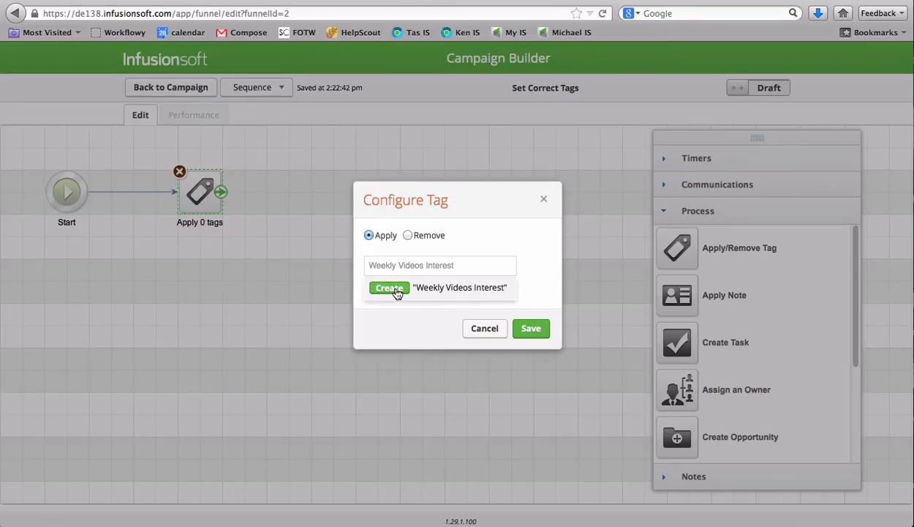
left_click(395, 290)
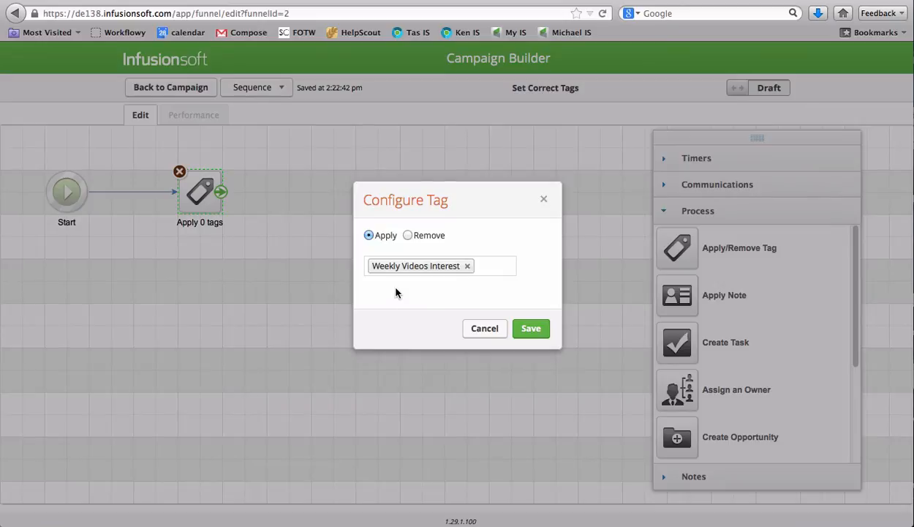
left_click(536, 331)
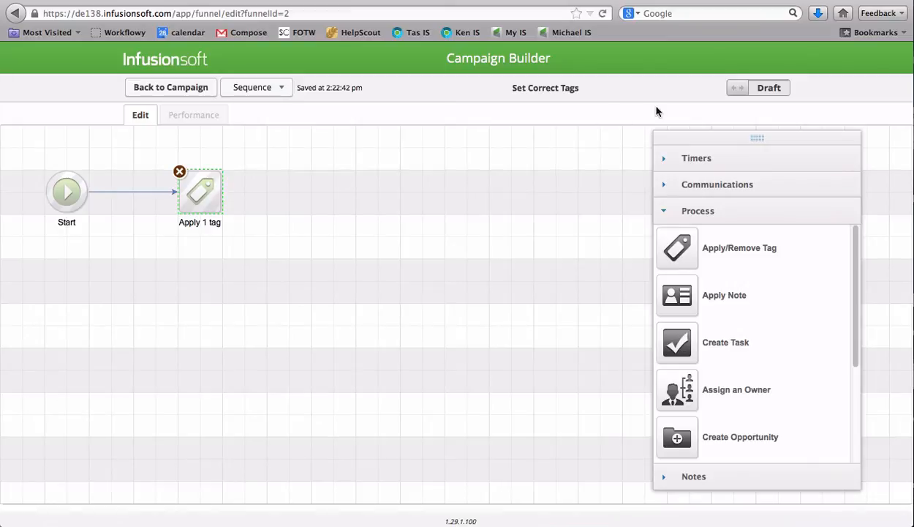
Mark the Set Correct Tags sequence as ready and publish the campaign's changes
left_click(740, 88)
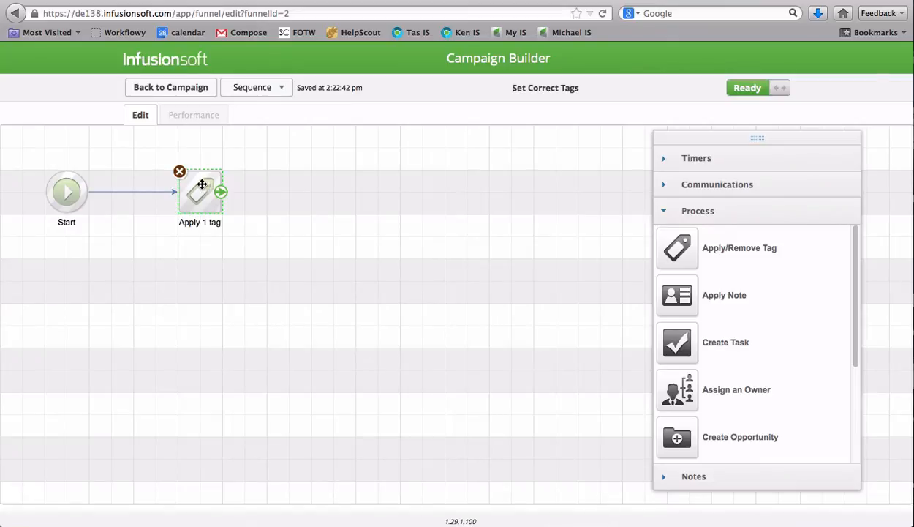
left_click(175, 95)
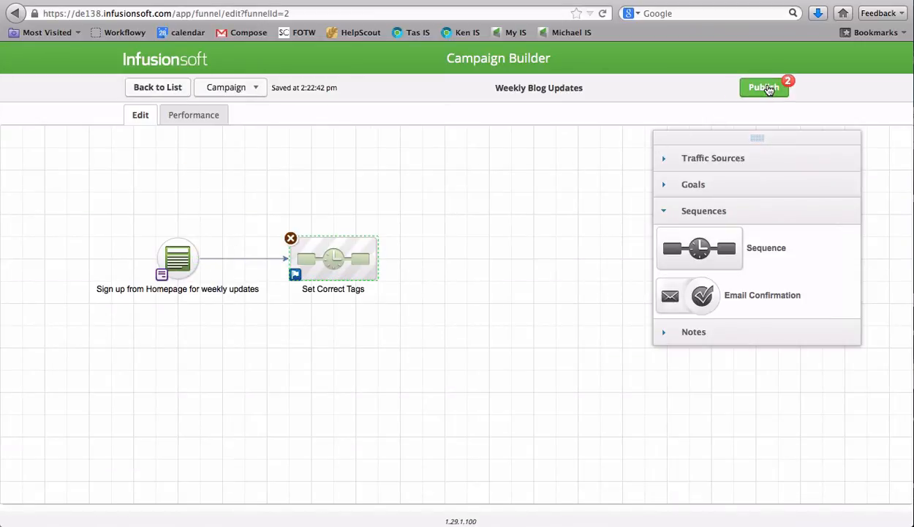
left_click(767, 87)
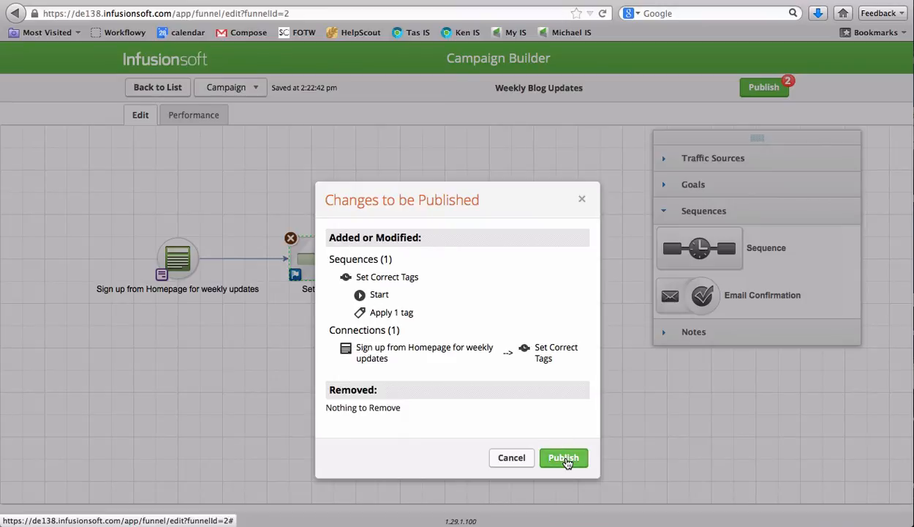
left_click(564, 459)
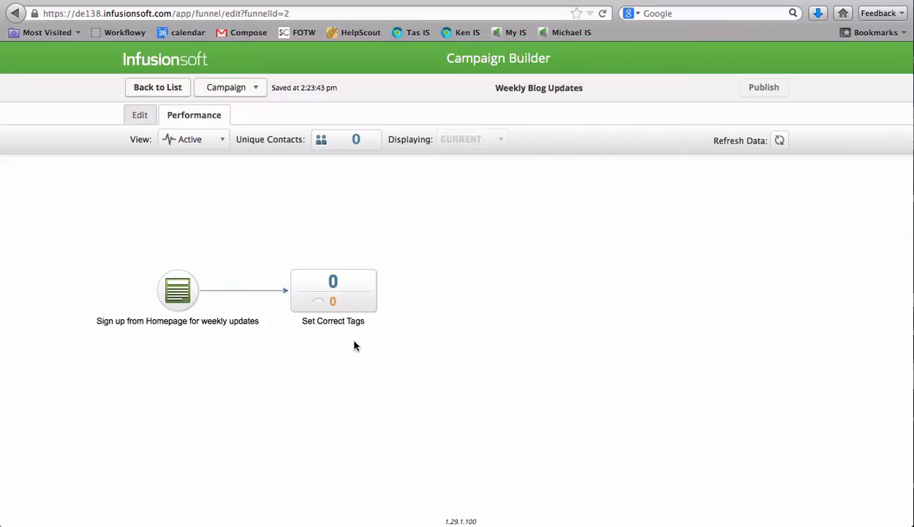
mouse_move(335, 302)
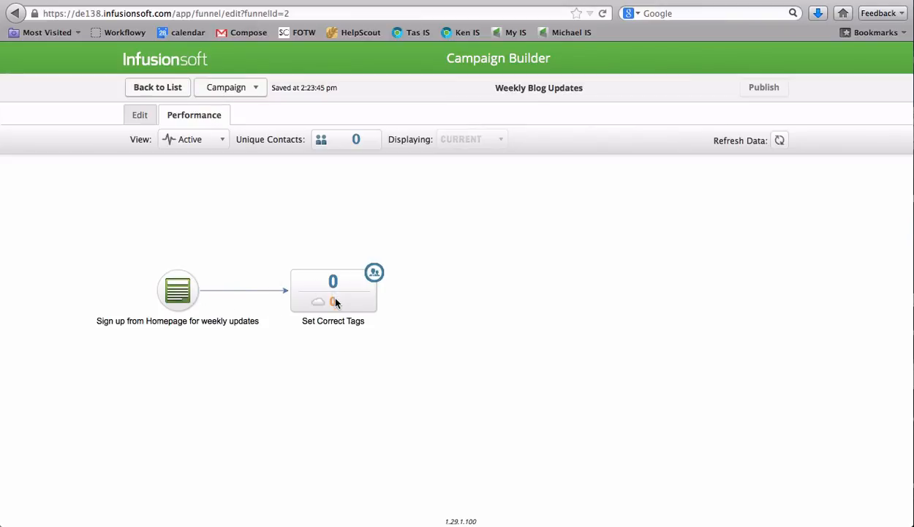